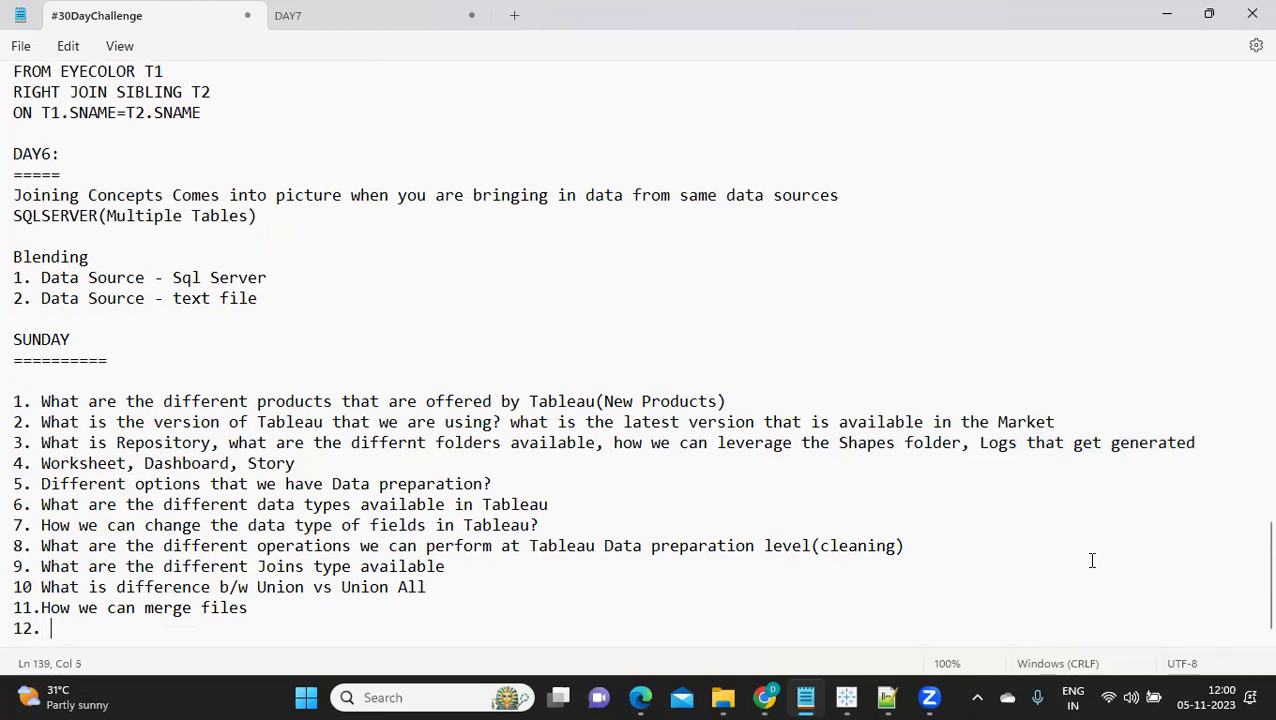
- Complete item 12 as 'Difference b/w Your logical Layer and Physical Layer', correcting the 'Physicl' typo
type("eren")
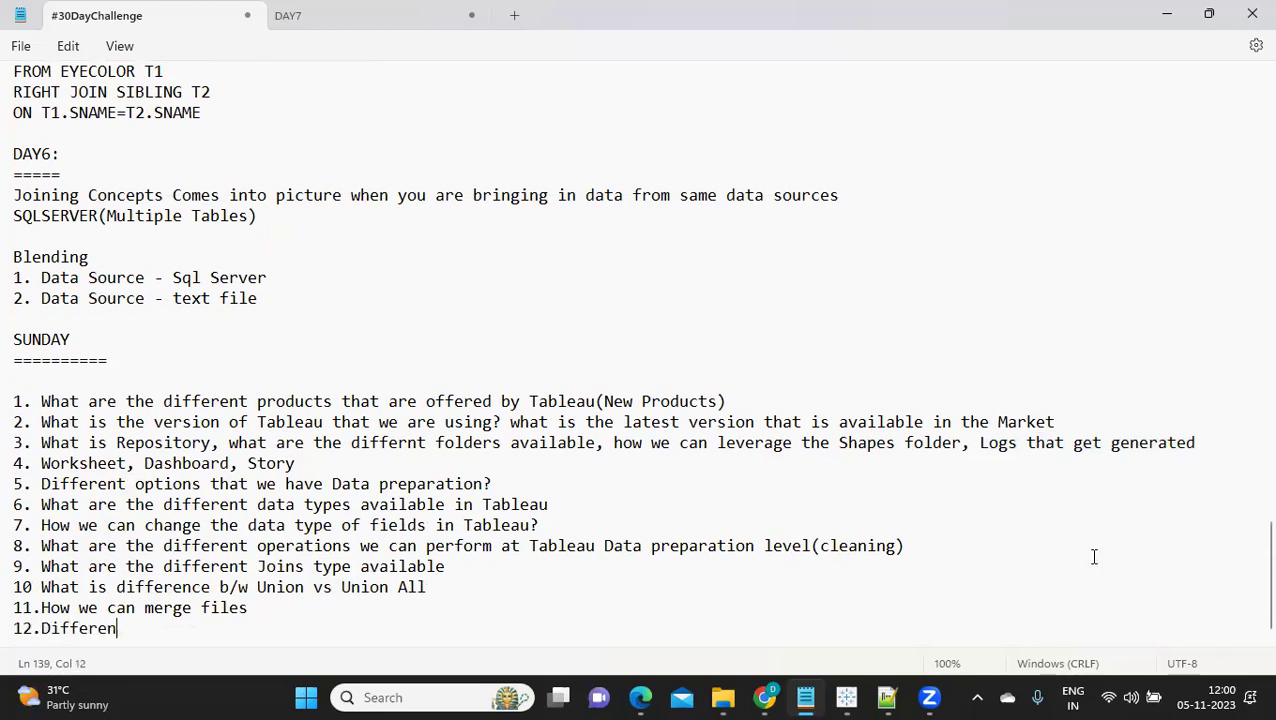
type("ce b/w Your lo")
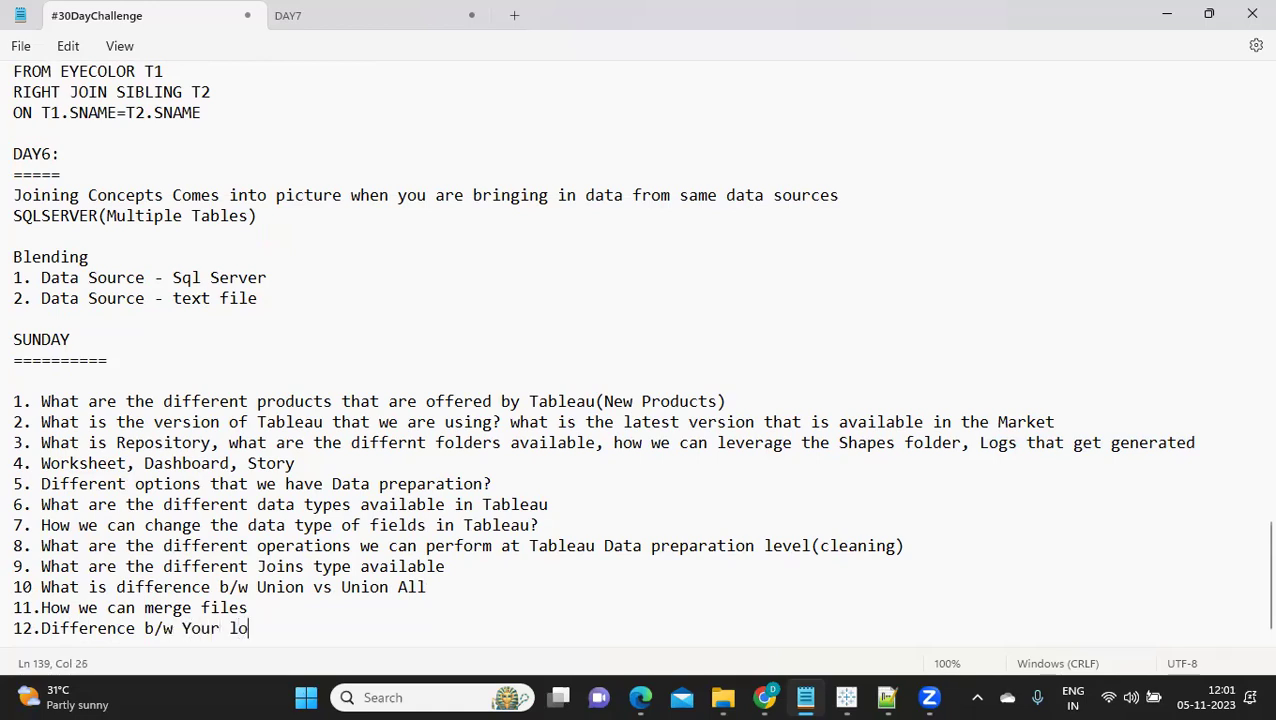
type("gical Layer and Physic")
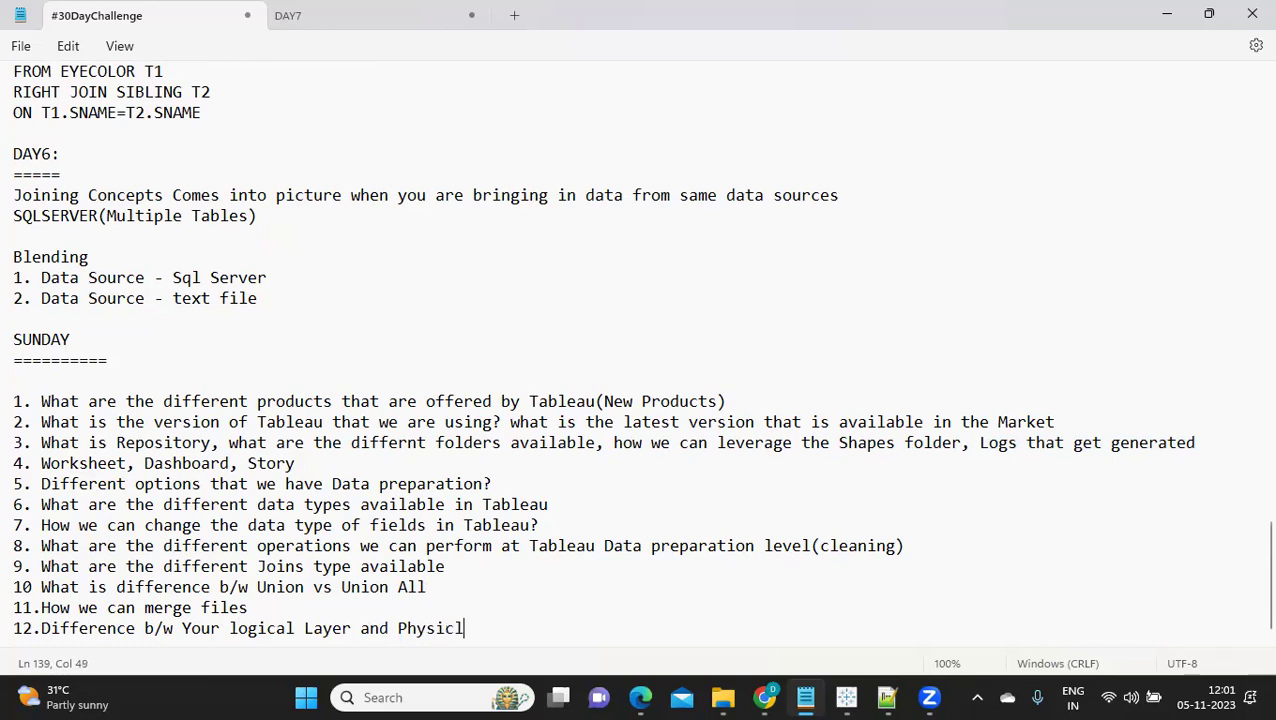
type("l")
key("BackSpace")
key("BackSpace")
type("al Layer")
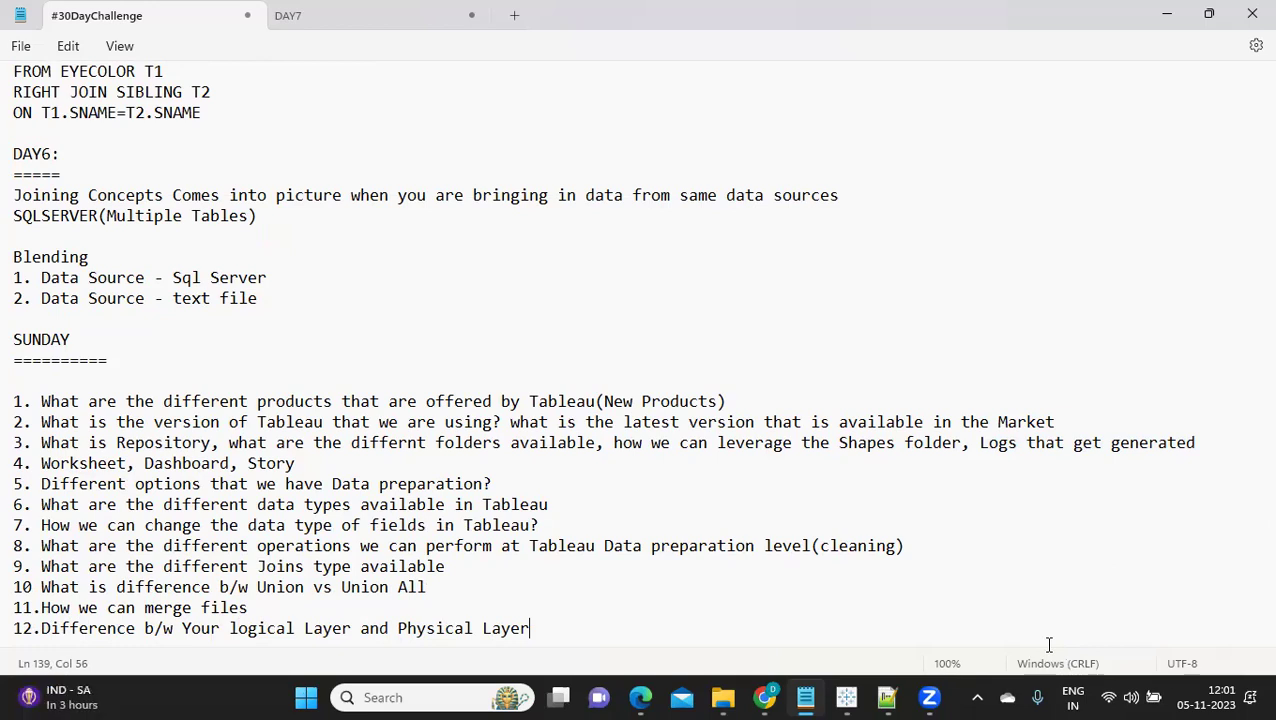
- Add item 13 'Blending' on its own line, removing the stray 's'
key("Return")
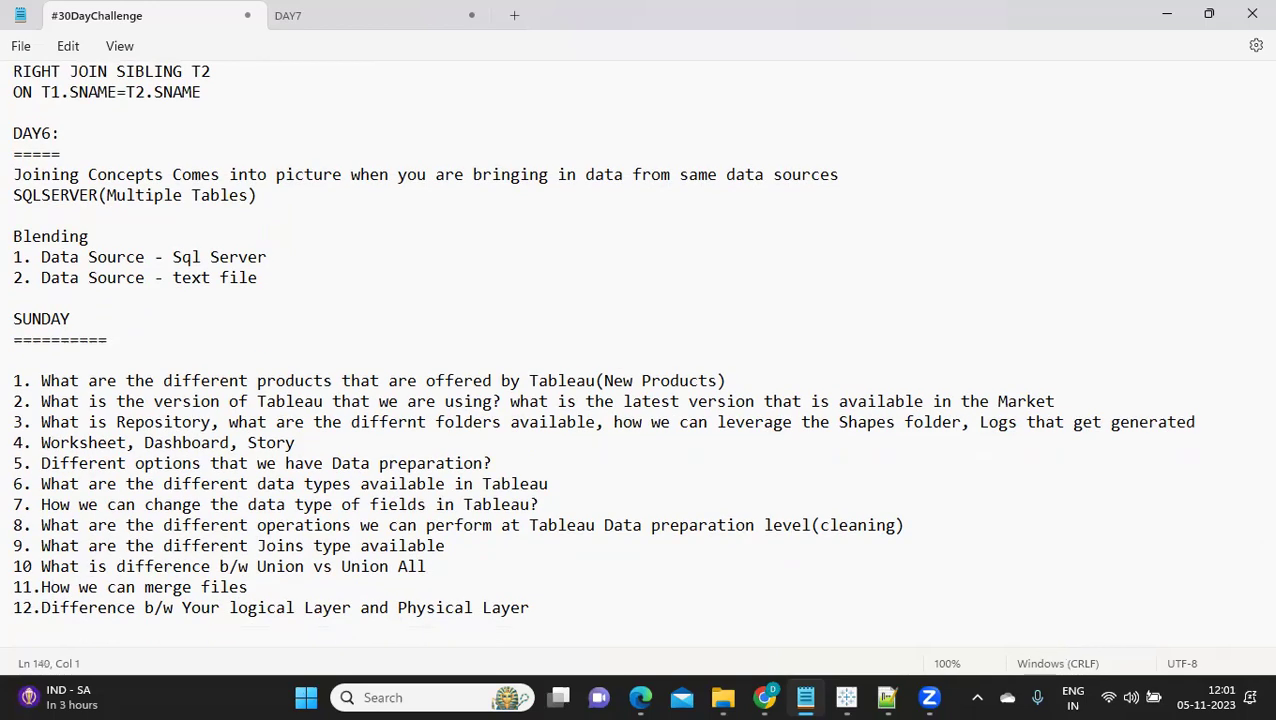
type("13.Blendings")
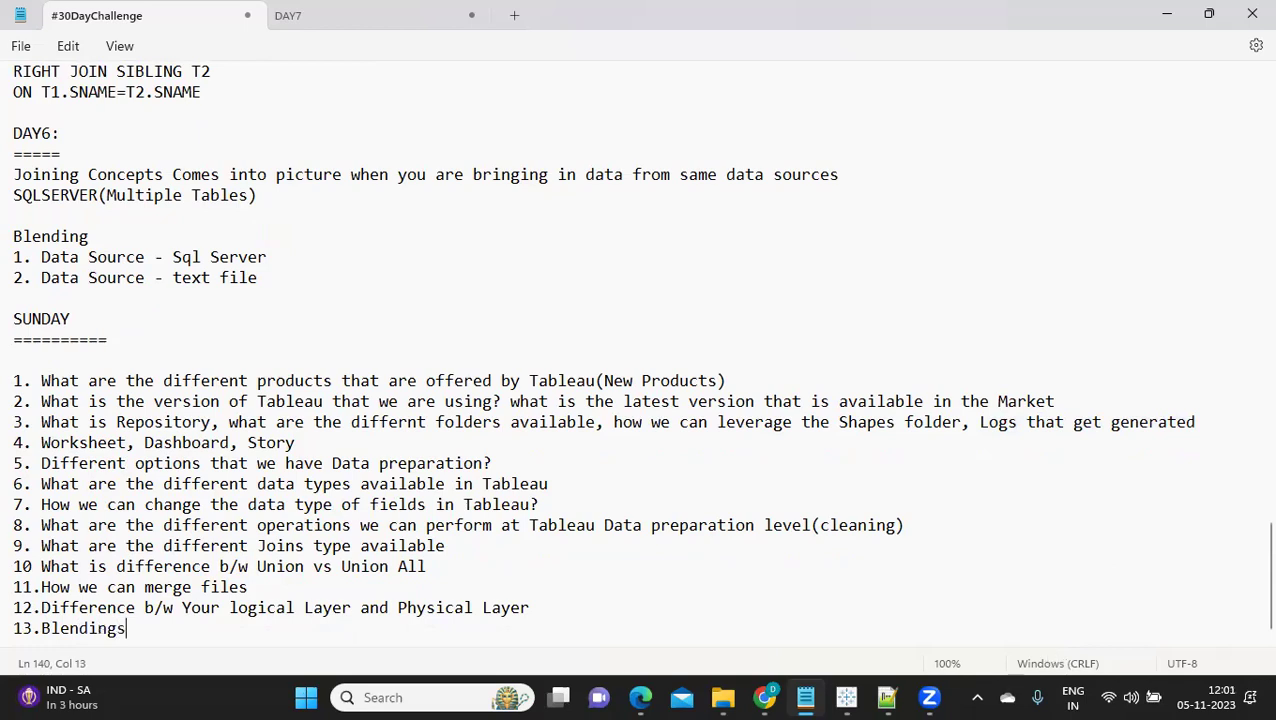
key("BackSpace")
scroll(940, 530, "up", 3)
scroll(938, 532, "up", 3)
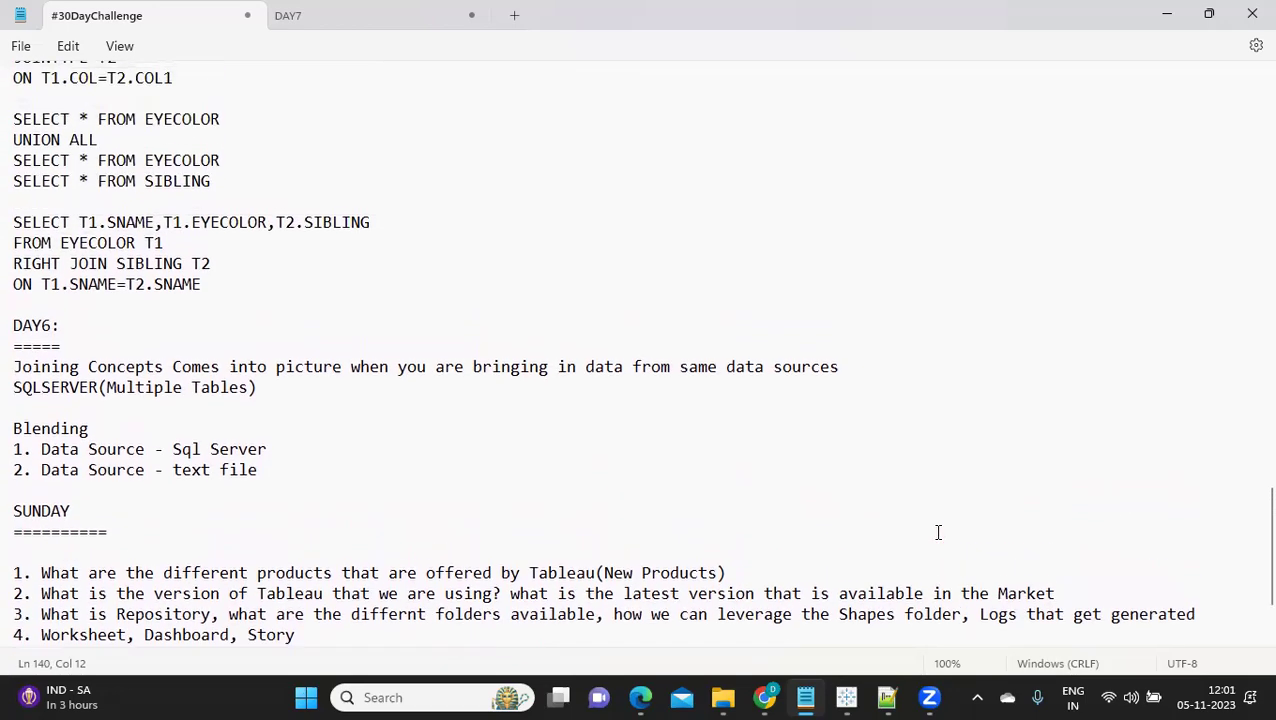
scroll(938, 532, "down", 6)
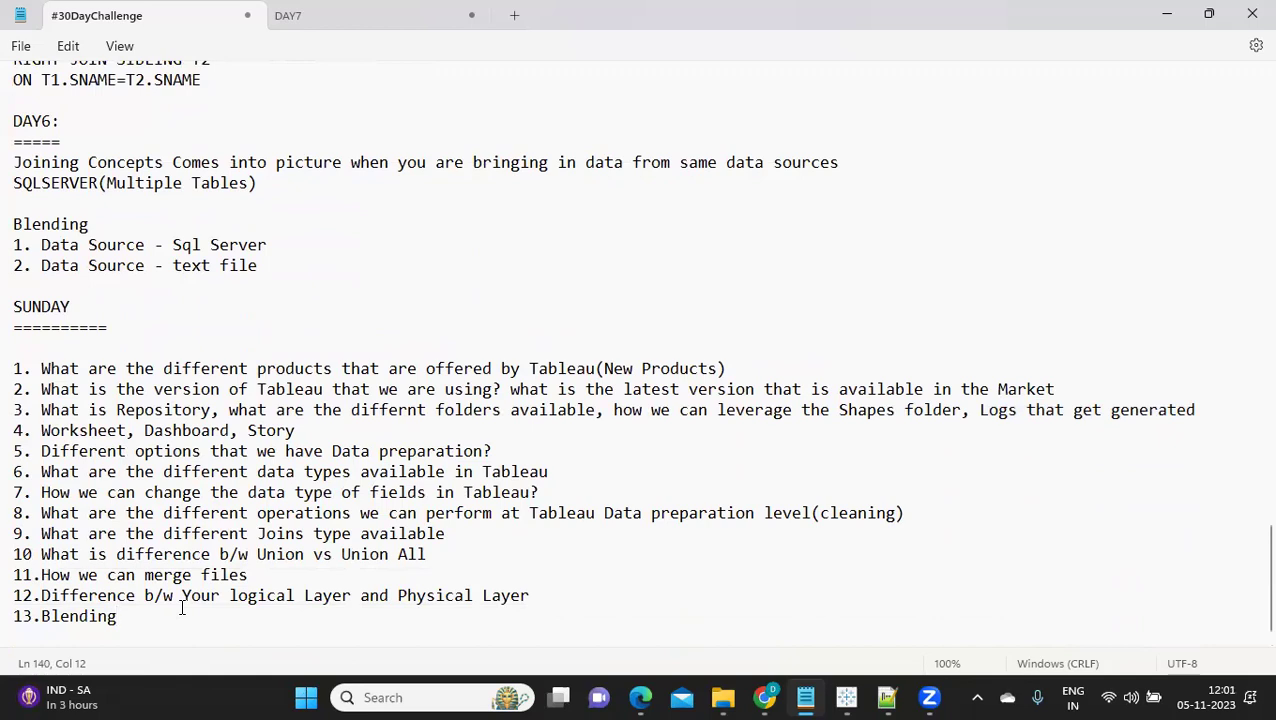
key("Return")
- Type item 14 'Difference in Data that gets generated when you are using Blending vs Union vs Union All'
type("14")
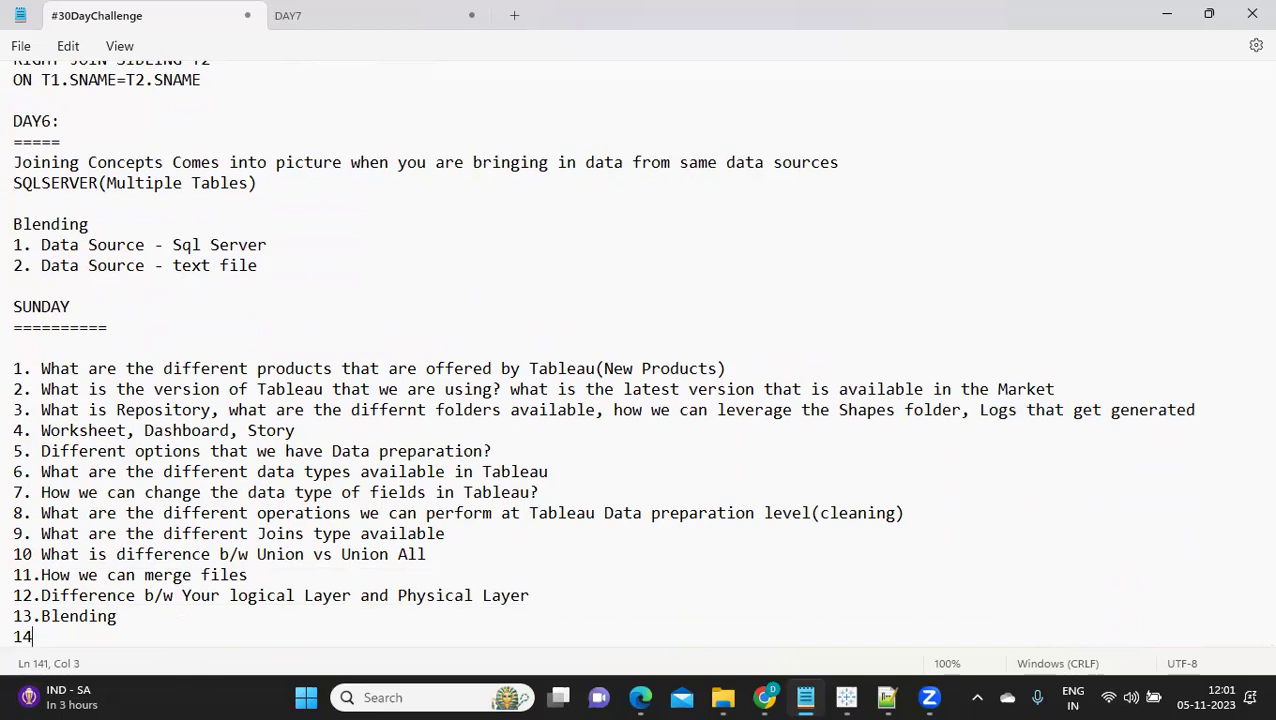
type(".Differ")
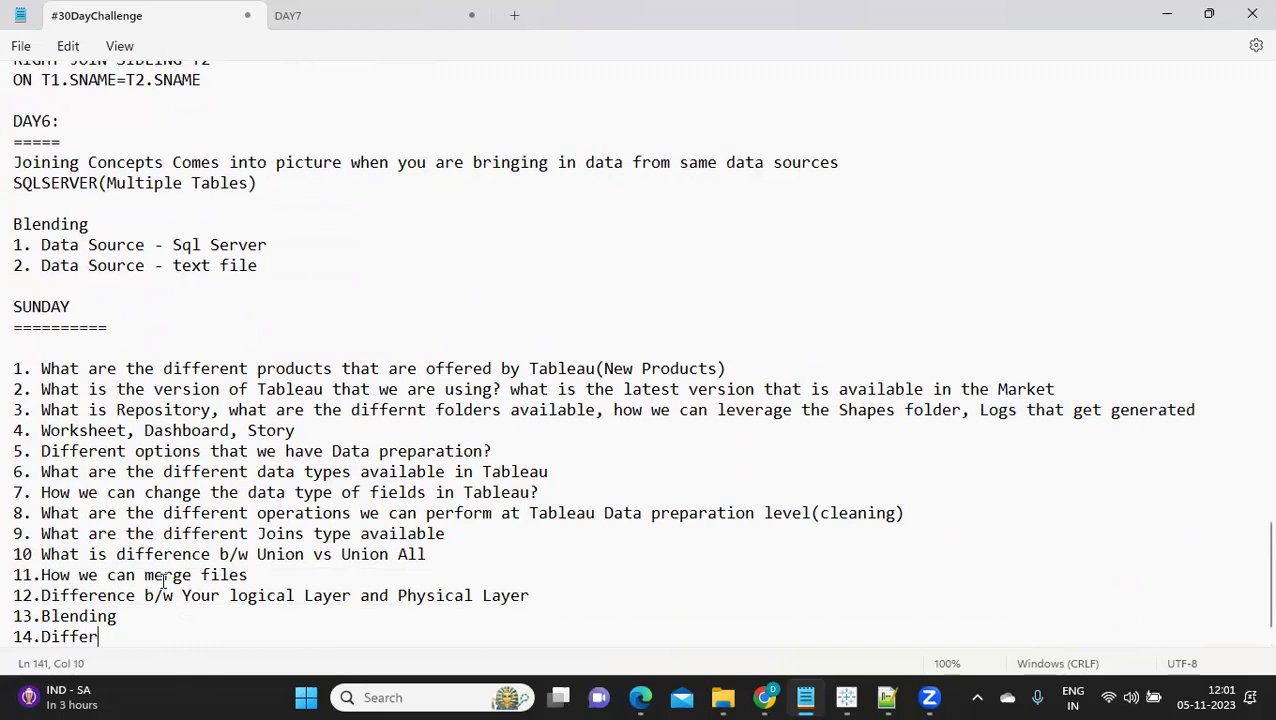
type("ence in Data that gets ")
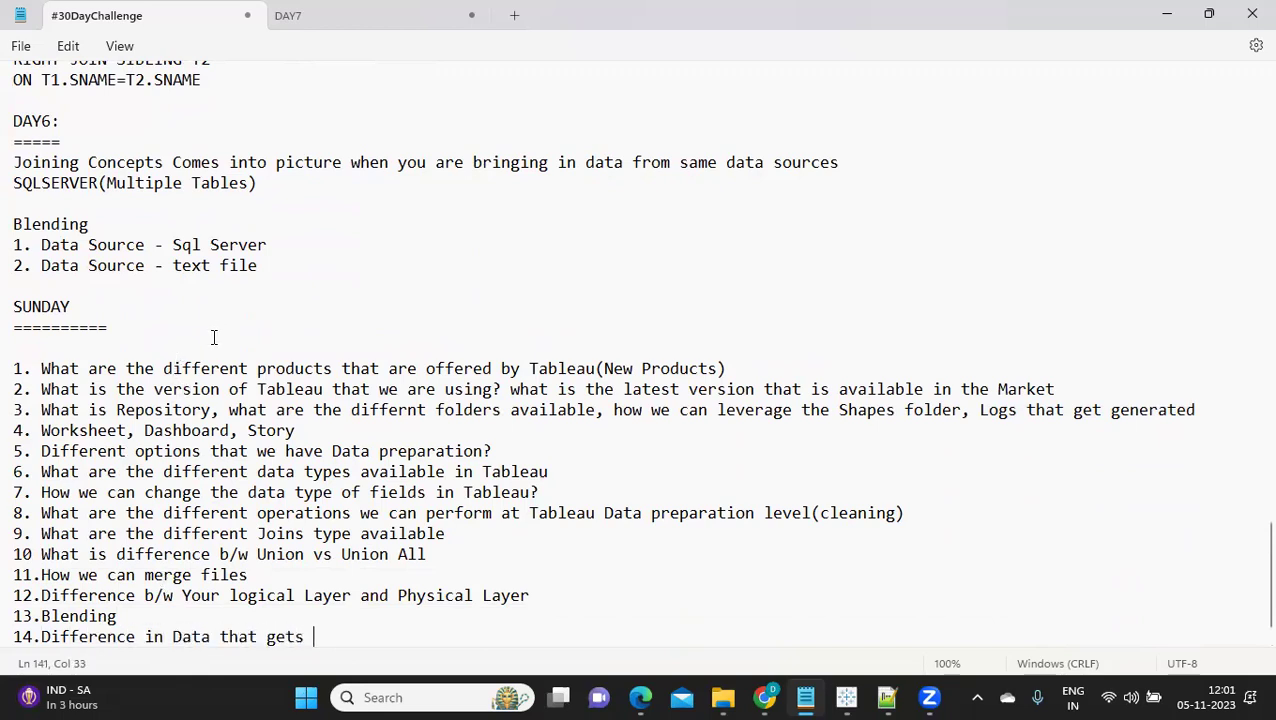
type("generated when ")
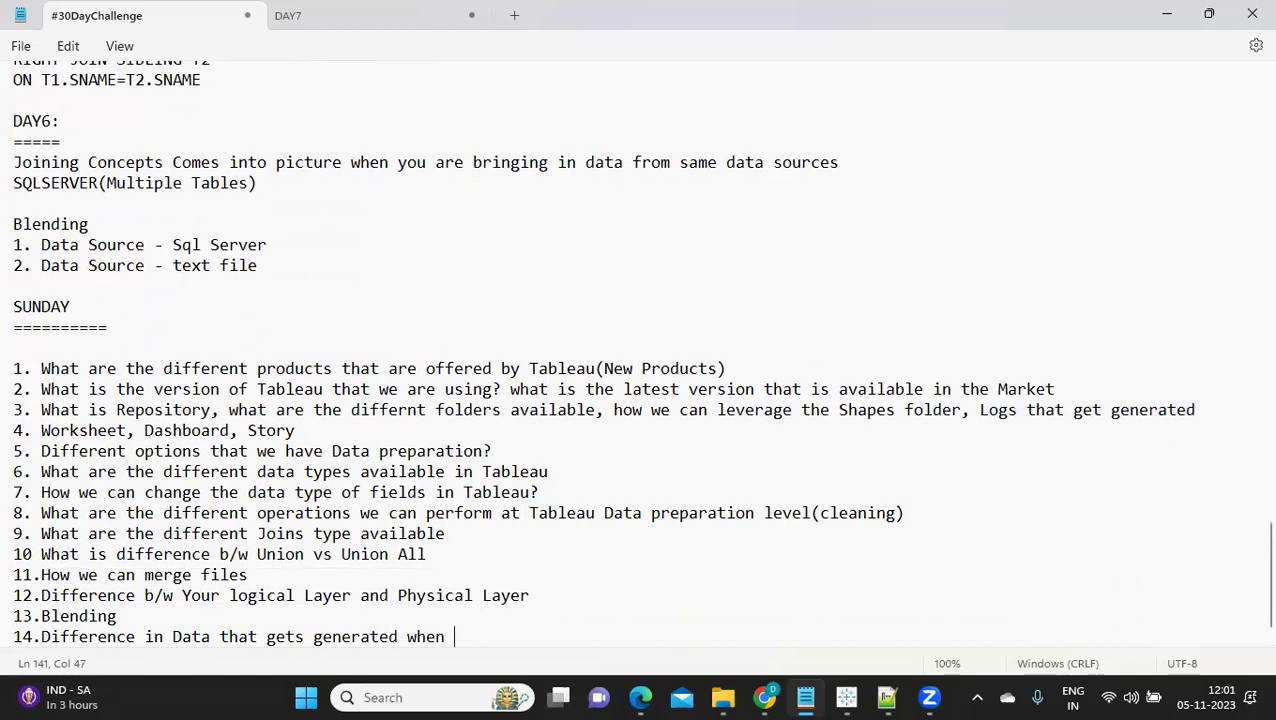
type("you are using ")
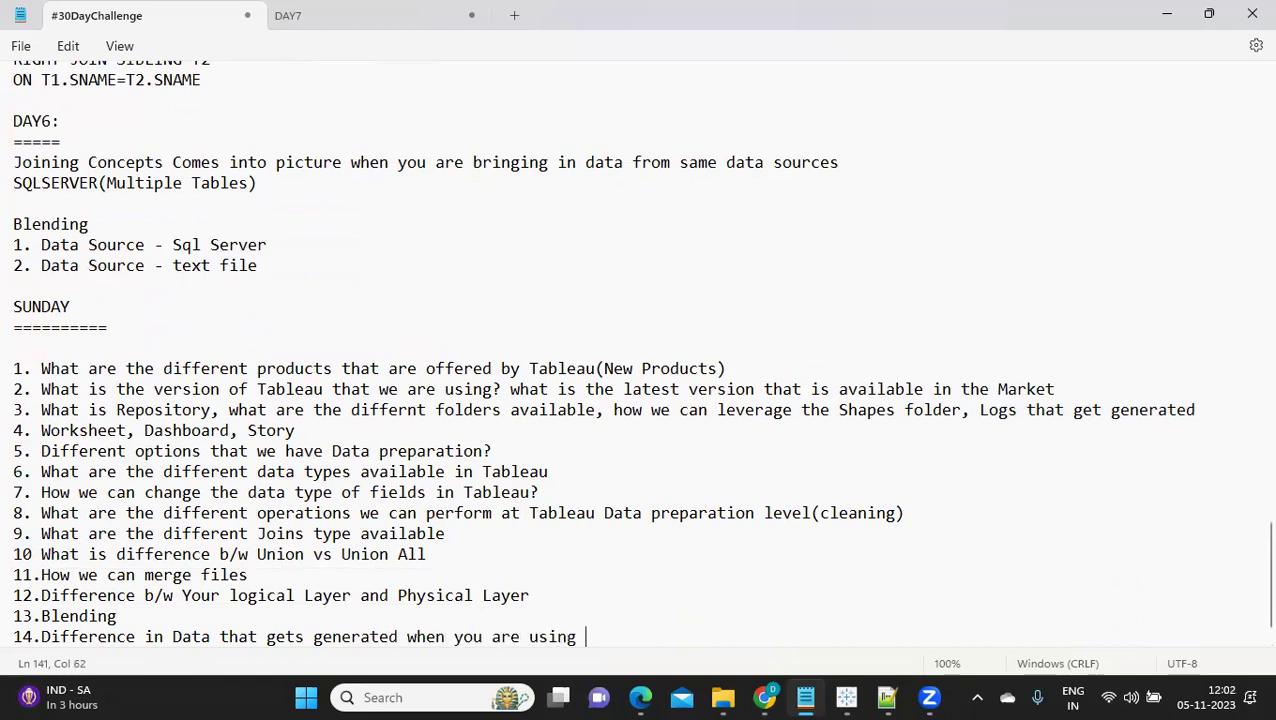
type("Blending ")
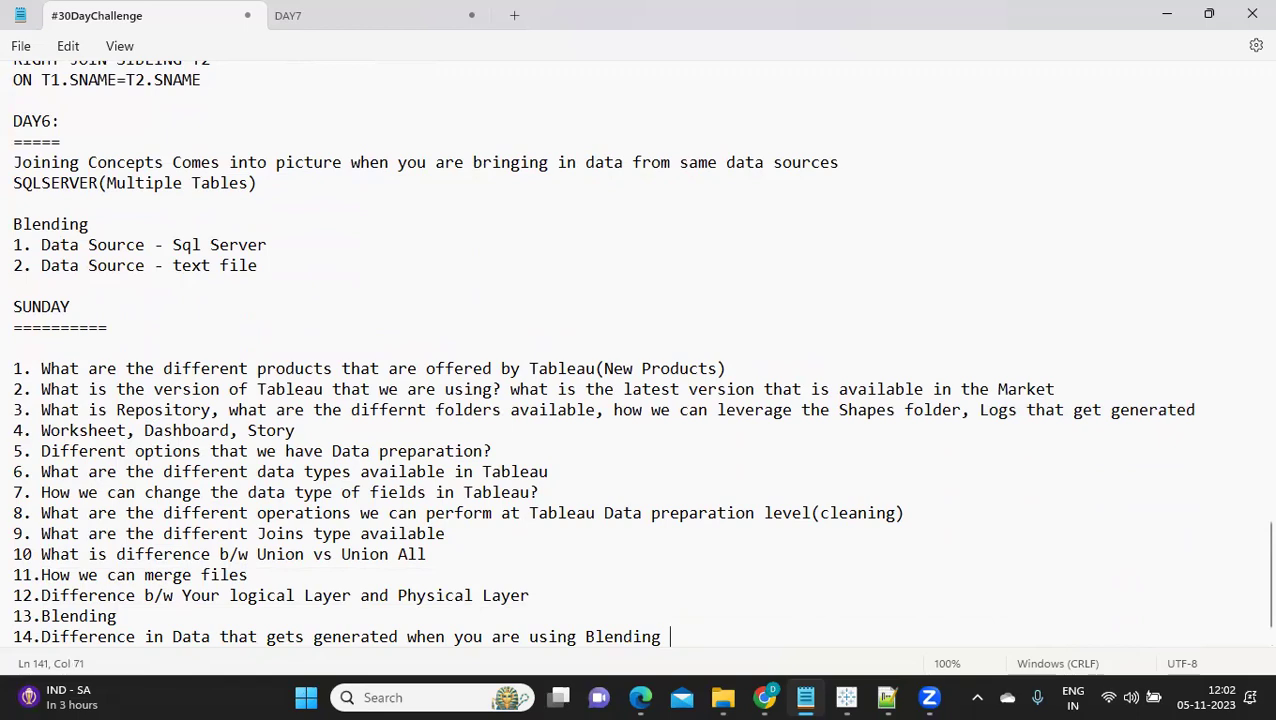
type("vs Union vs Uno")
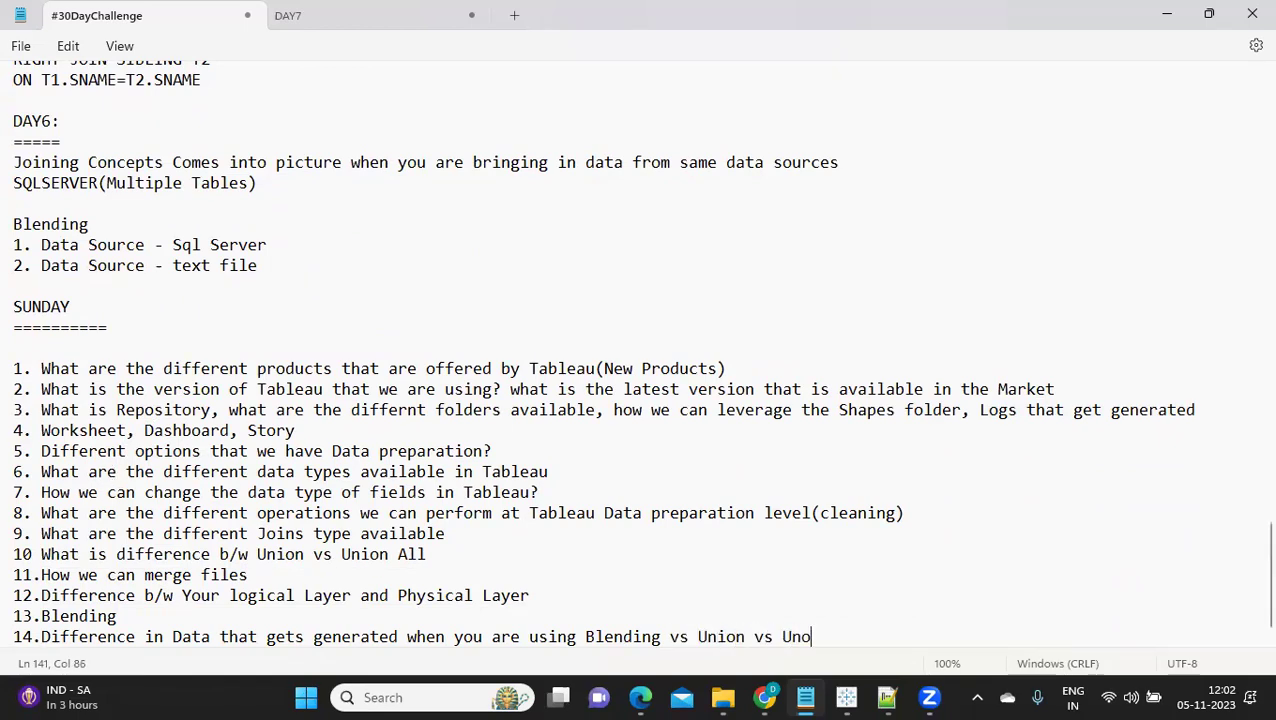
type("ion")
key("BackSpace")
key("BackSpace")
key("BackSpace")
key("BackSpace")
type("ion All")
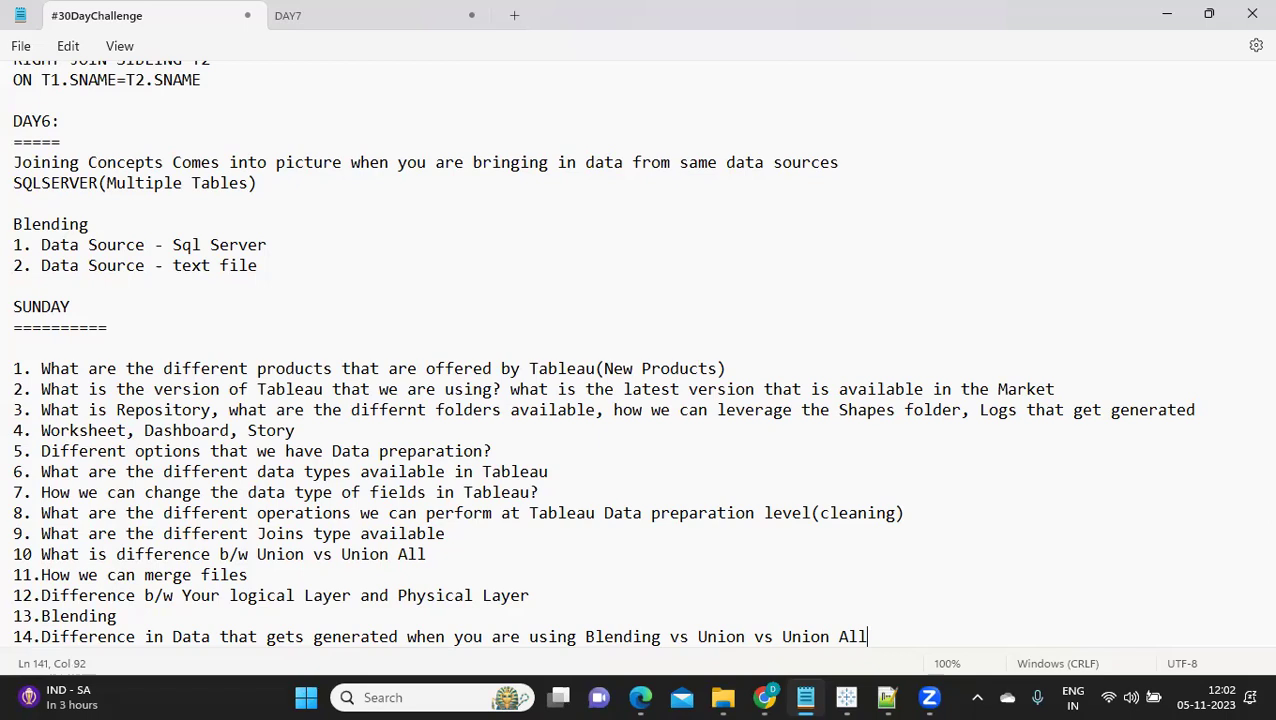
scroll(118, 472, "down", 1)
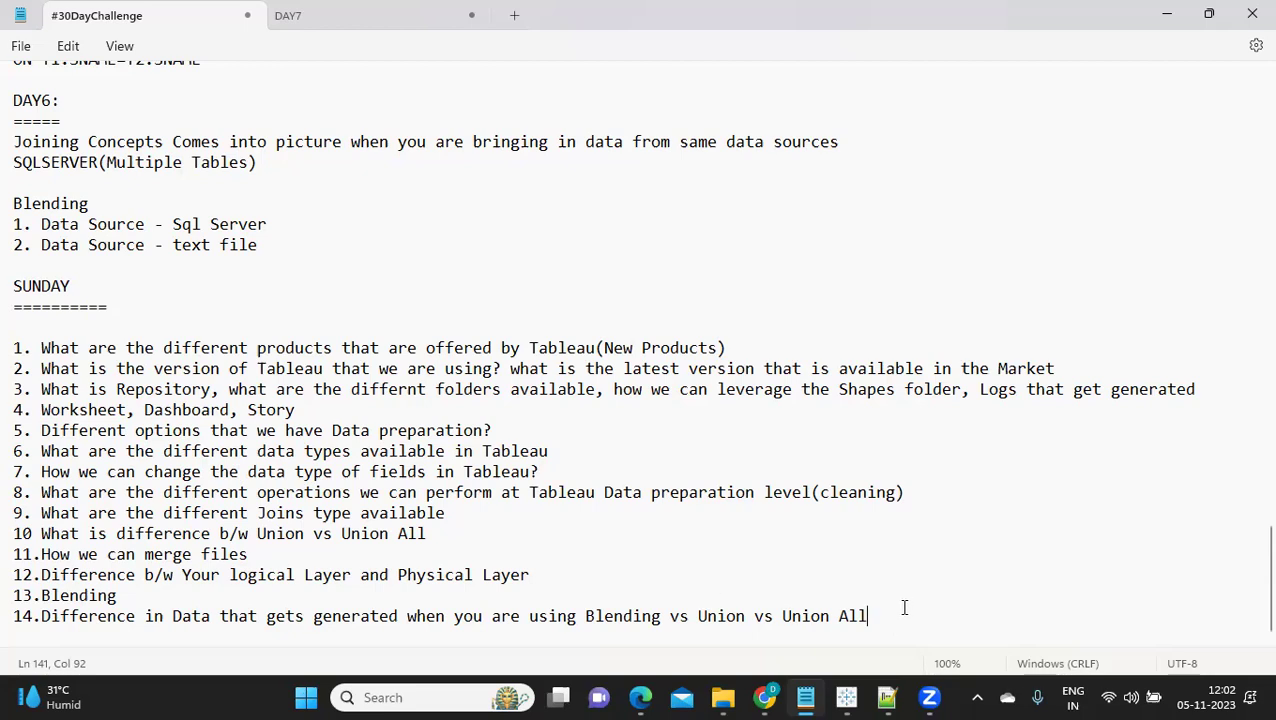
- Add item 15 'How we can connect to Tableau vs Text File, Via Server (' on a new line
key("Return")
type("15")
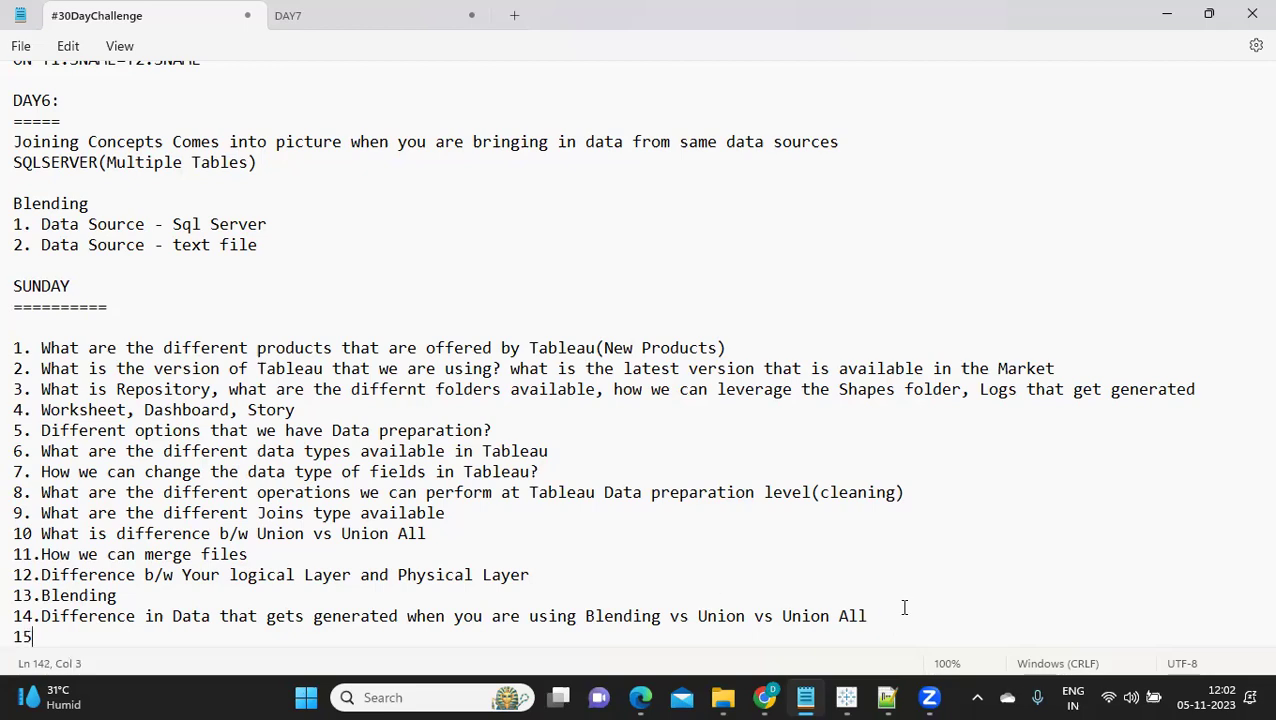
type(".How we can con")
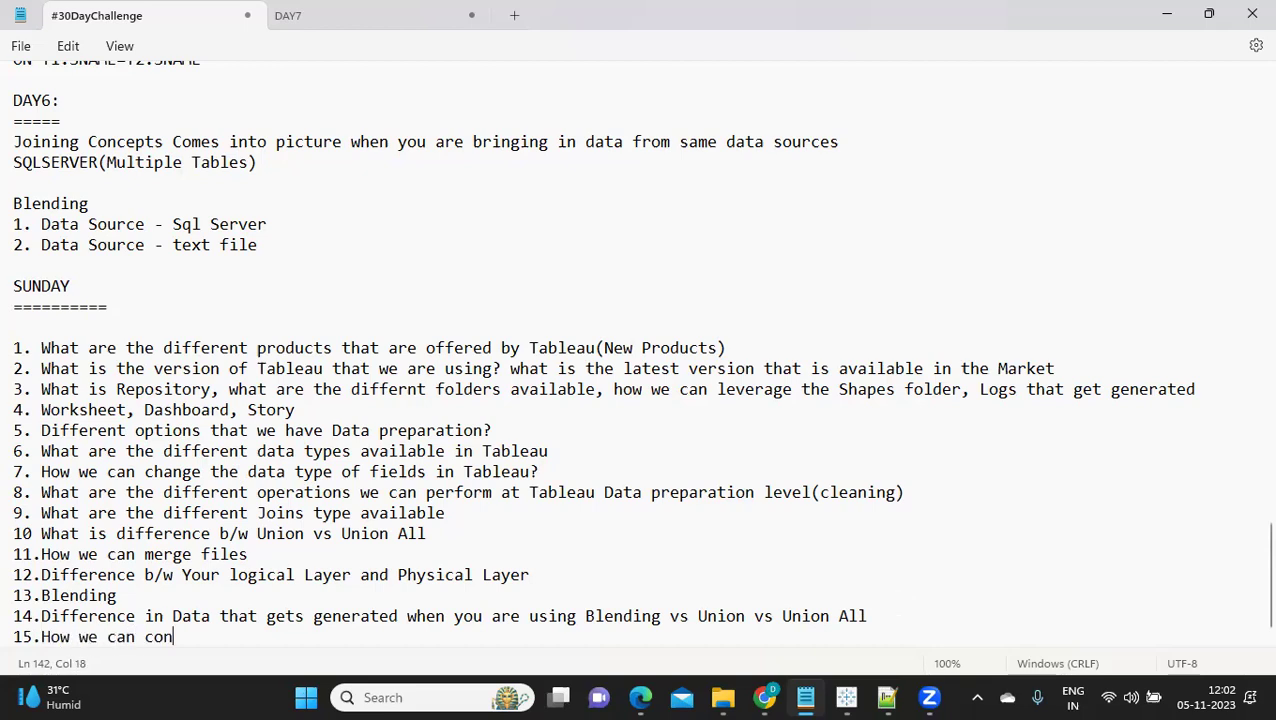
type("nect to Tabl")
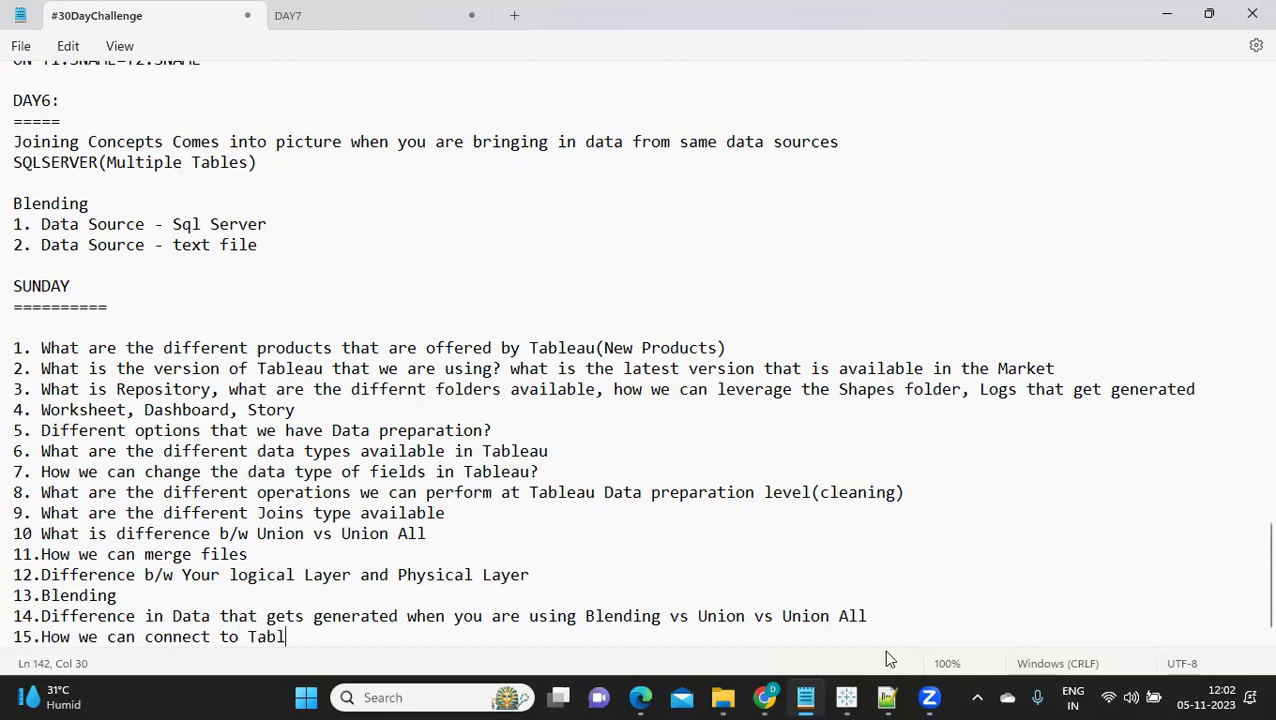
type("eau vs Tex")
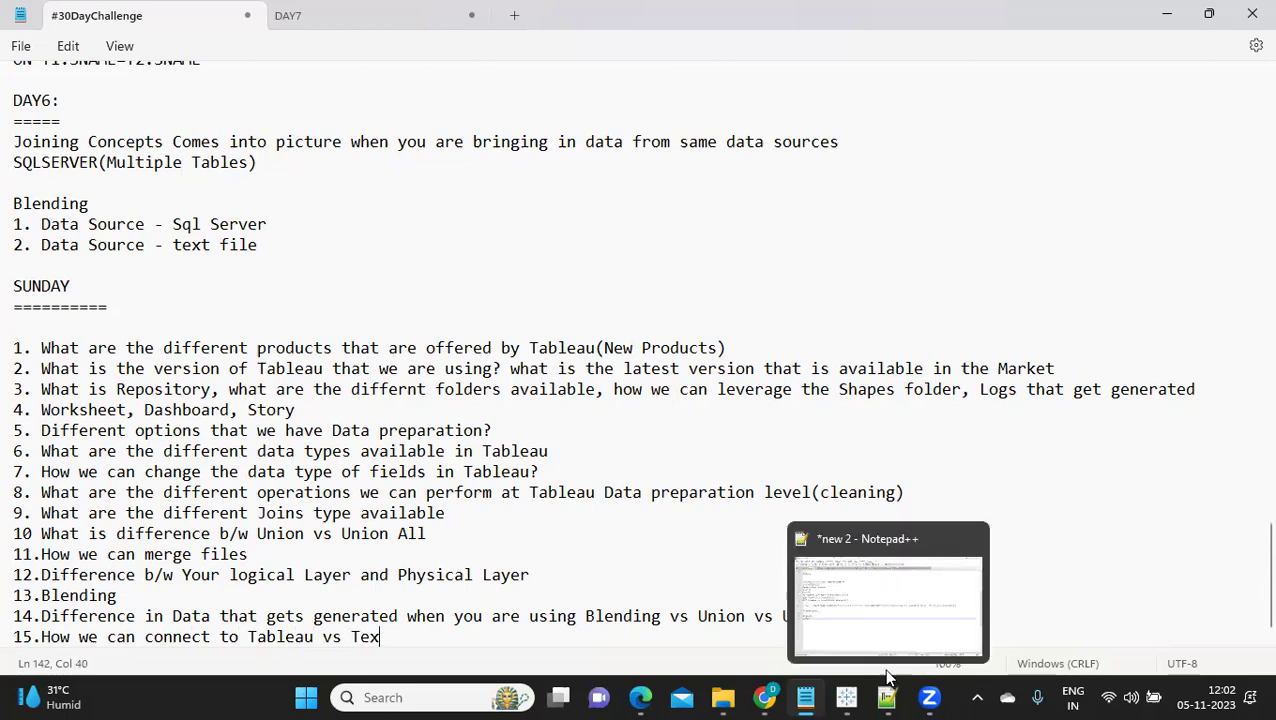
type("t File, V")
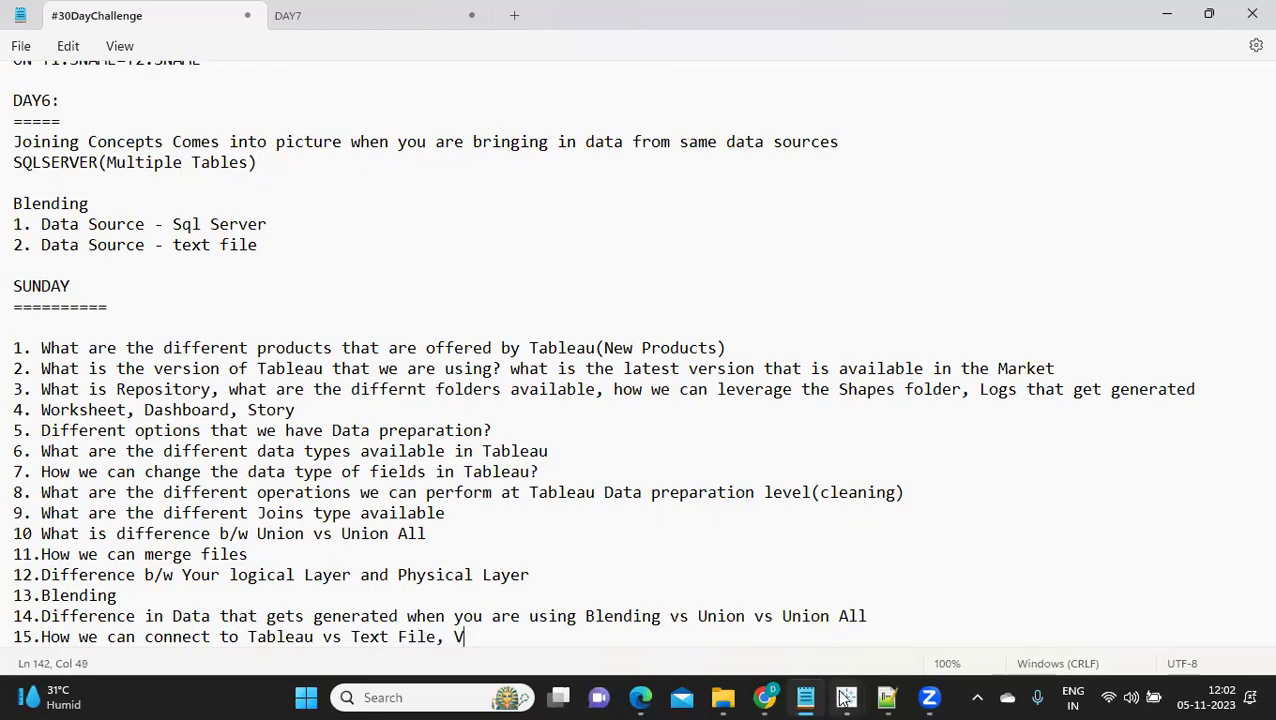
type("ia Server")
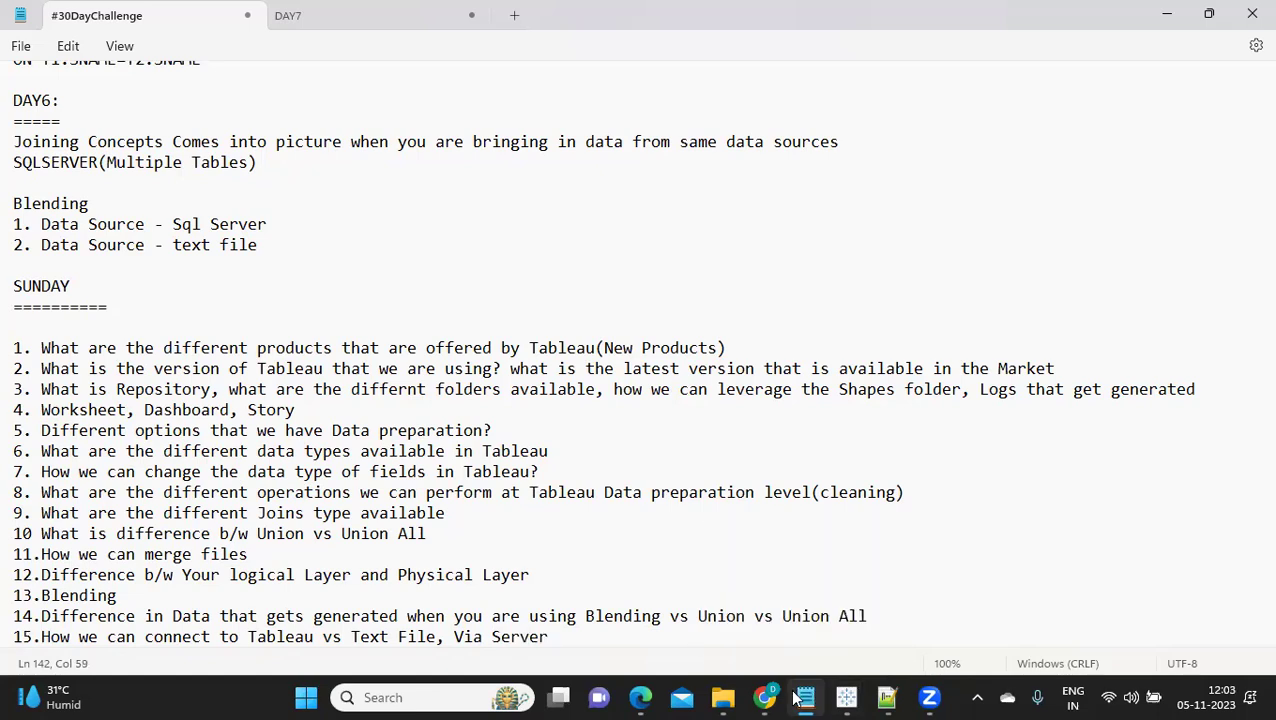
scroll(748, 523, "up", 6)
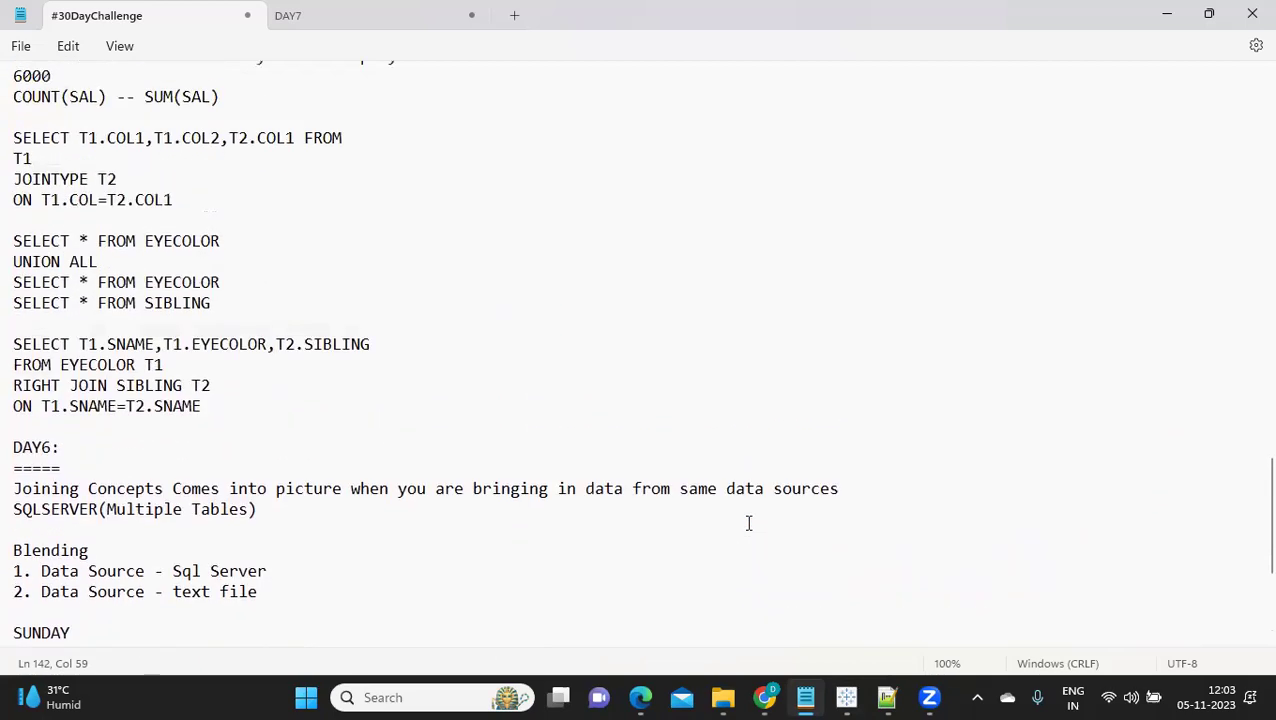
scroll(748, 523, "up", 7)
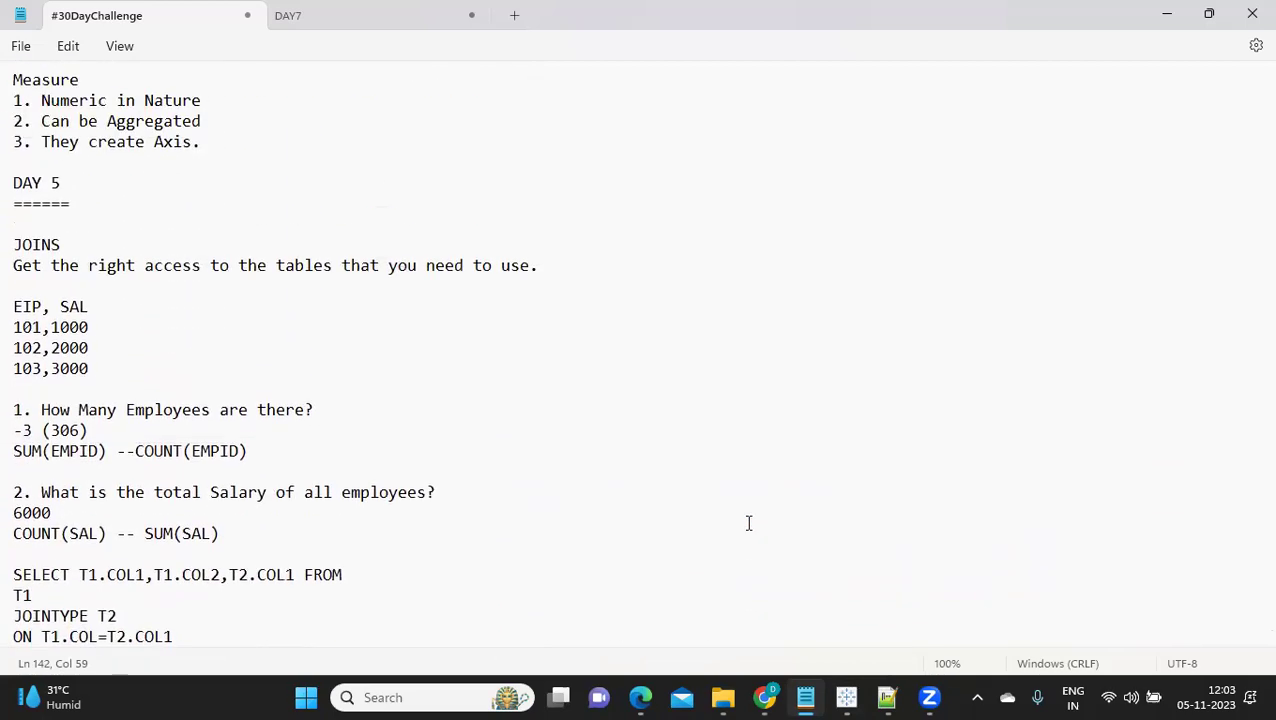
scroll(748, 523, "up", 4)
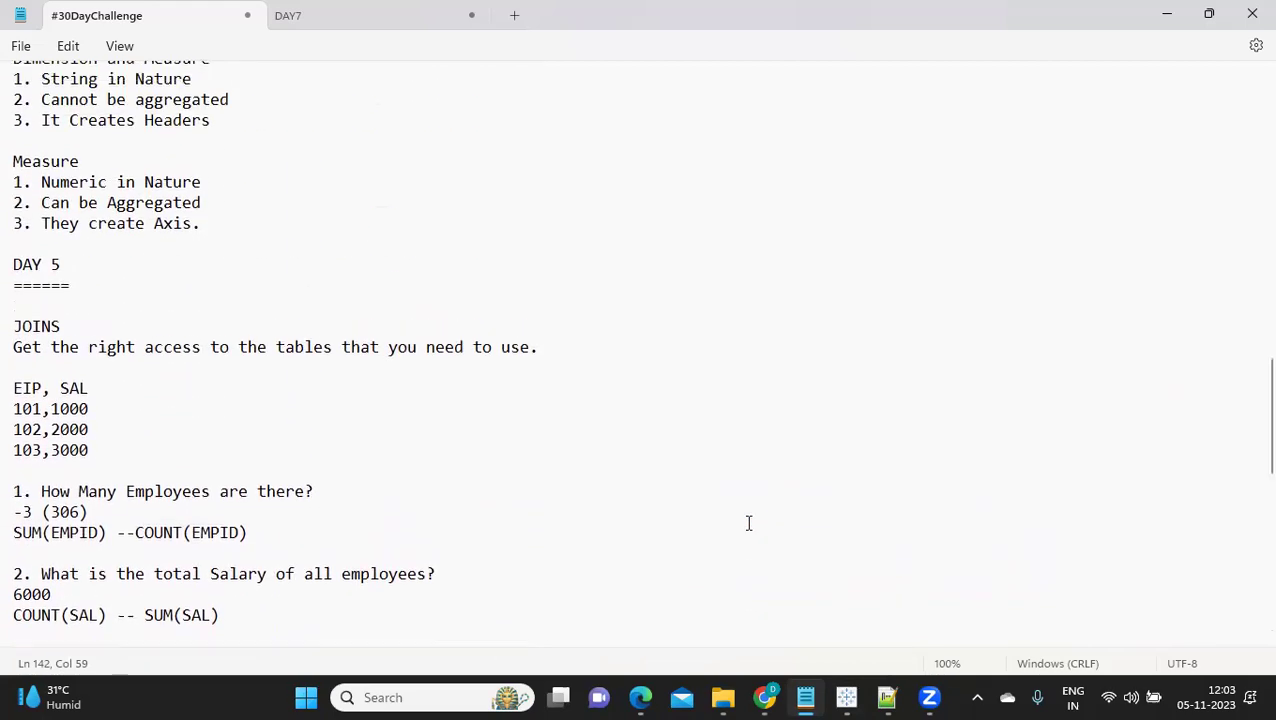
scroll(748, 523, "up", 5)
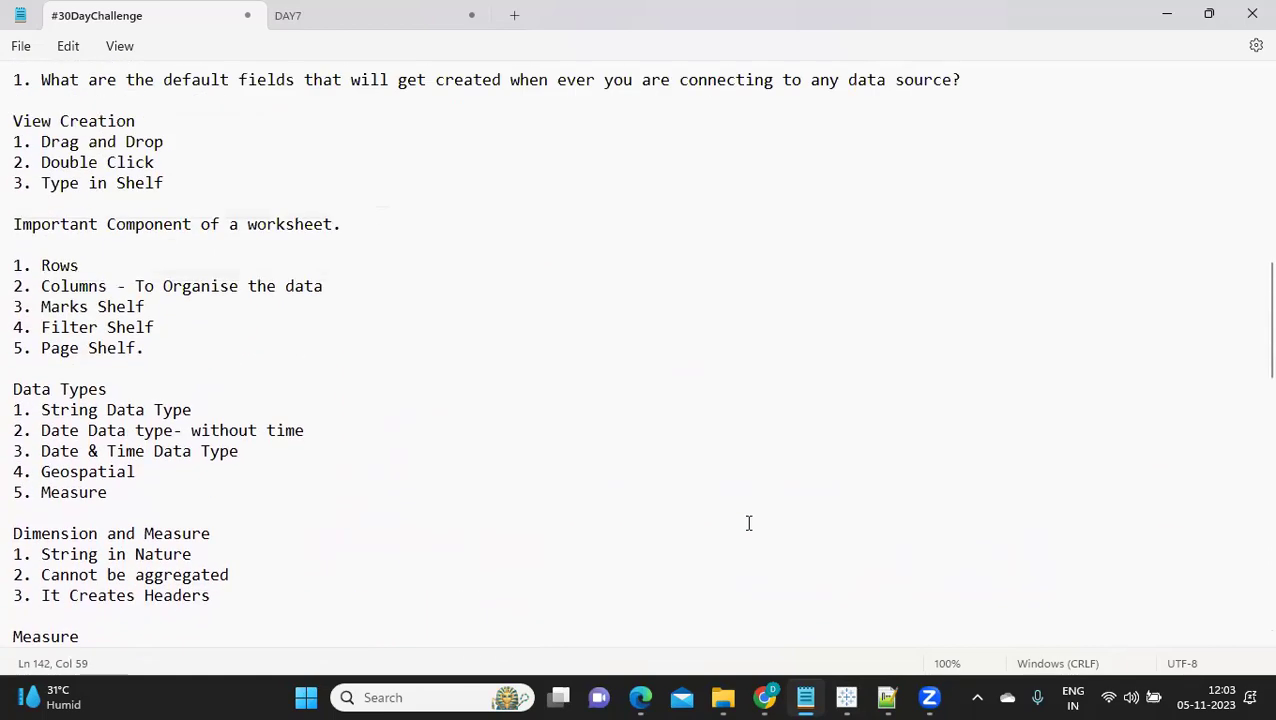
scroll(748, 523, "down", 15)
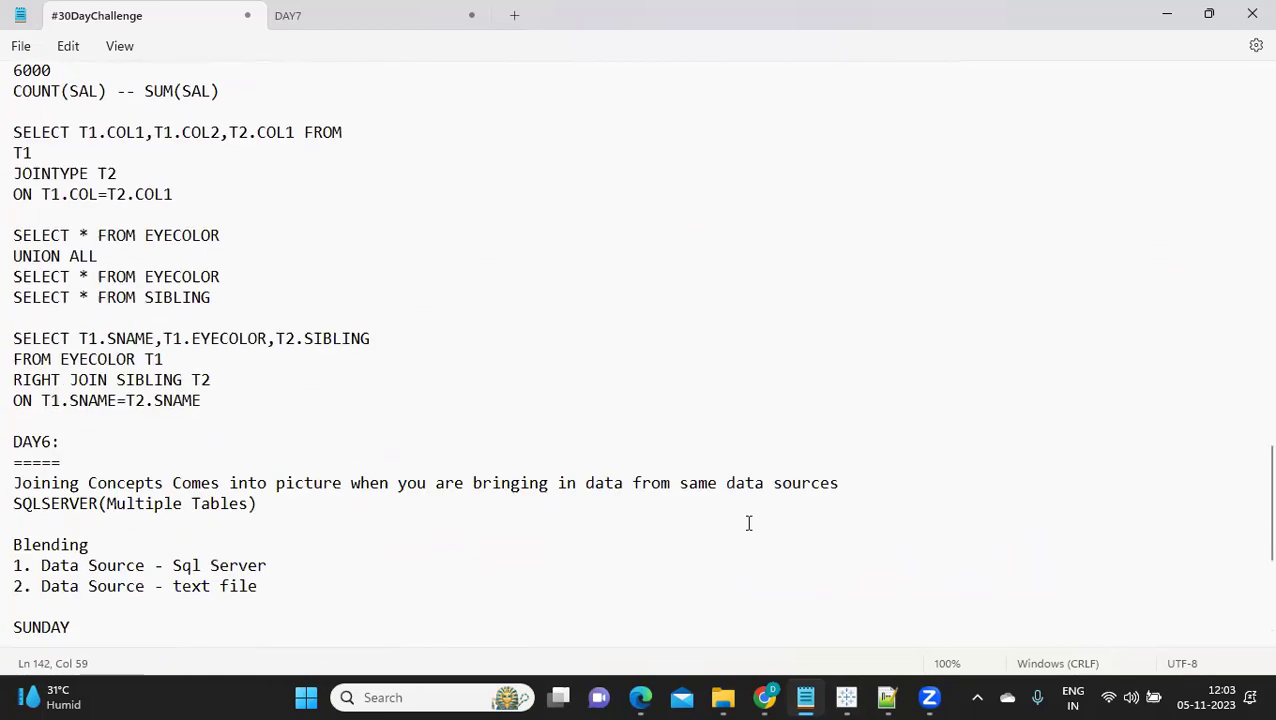
scroll(748, 523, "down", 2)
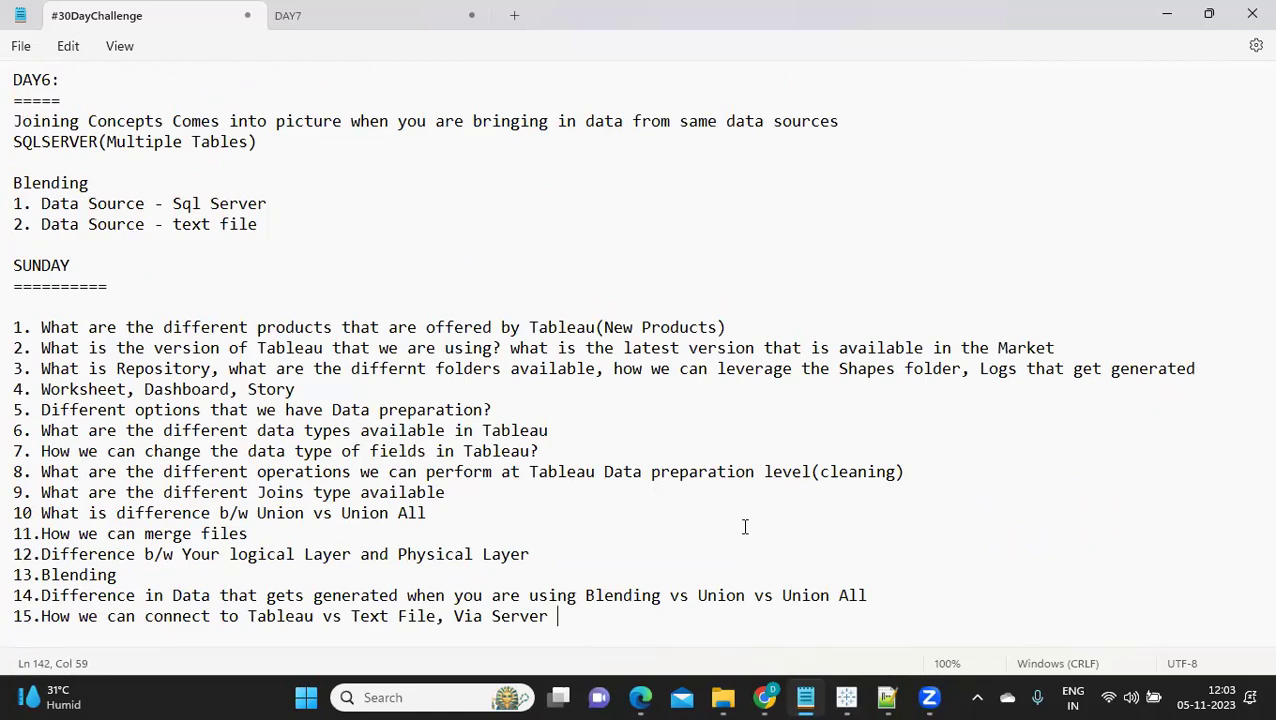
type("(")
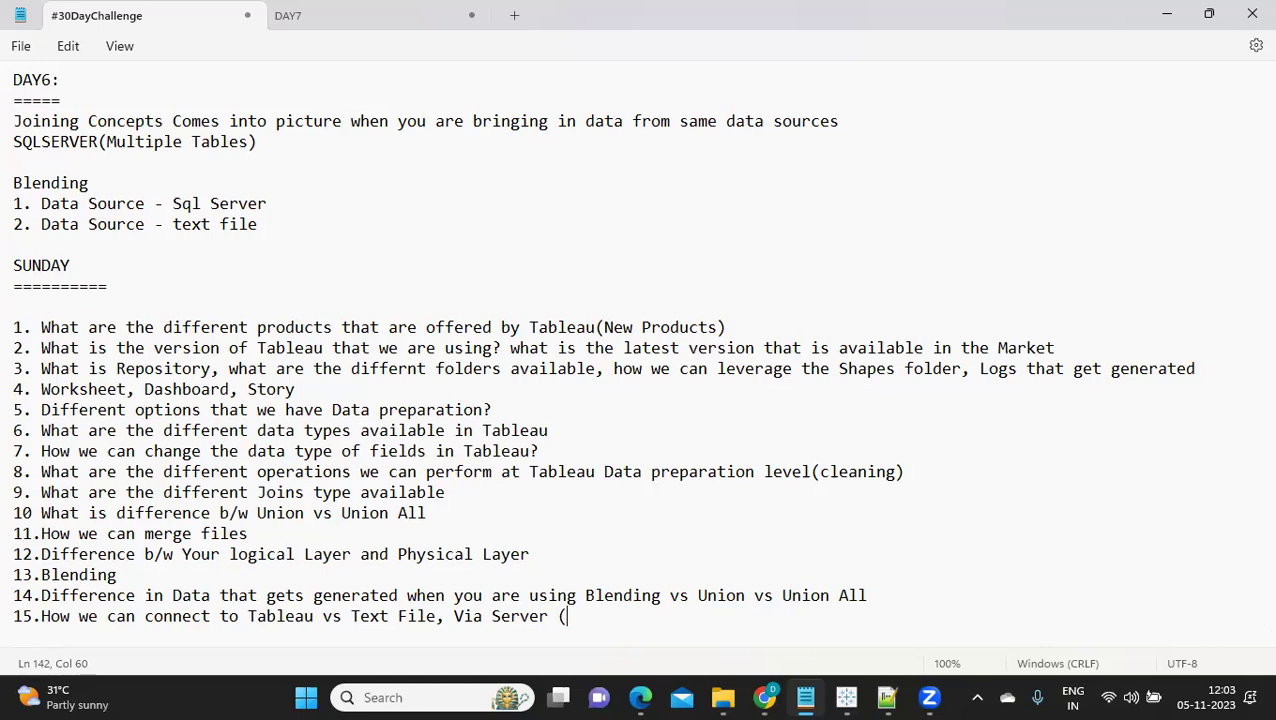
- Add item 16 'How we can connect to Multiple Files or Multiple Tables and generate vis on different sheets'
key("Return")
type("16. H")
key("BackSpace")
key("BackSpace")
type("H")
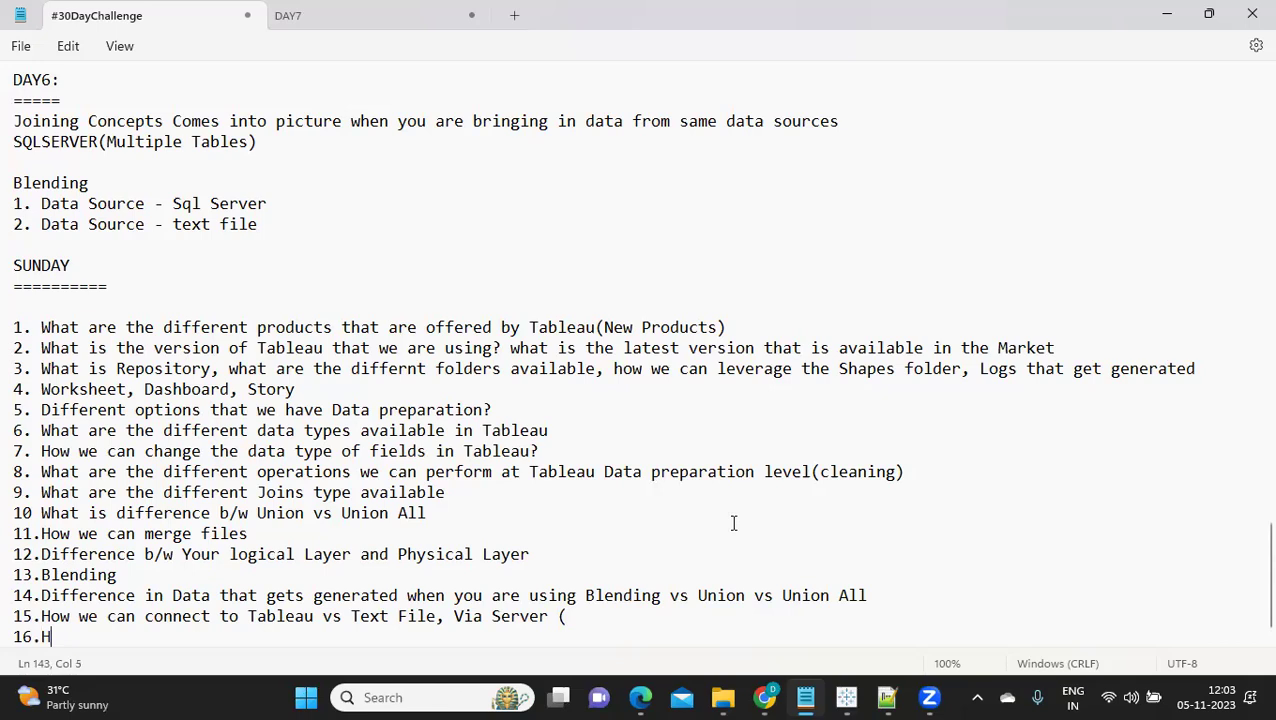
type("ow we can c")
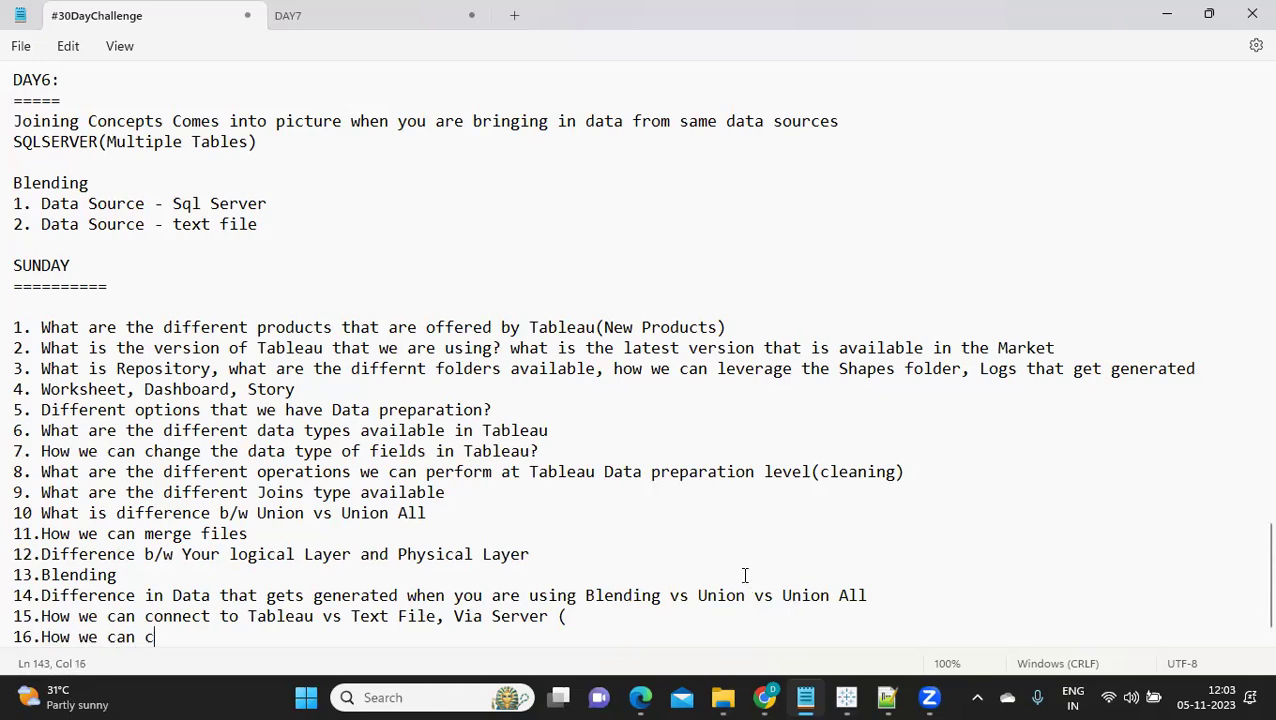
type("onnect to Mu")
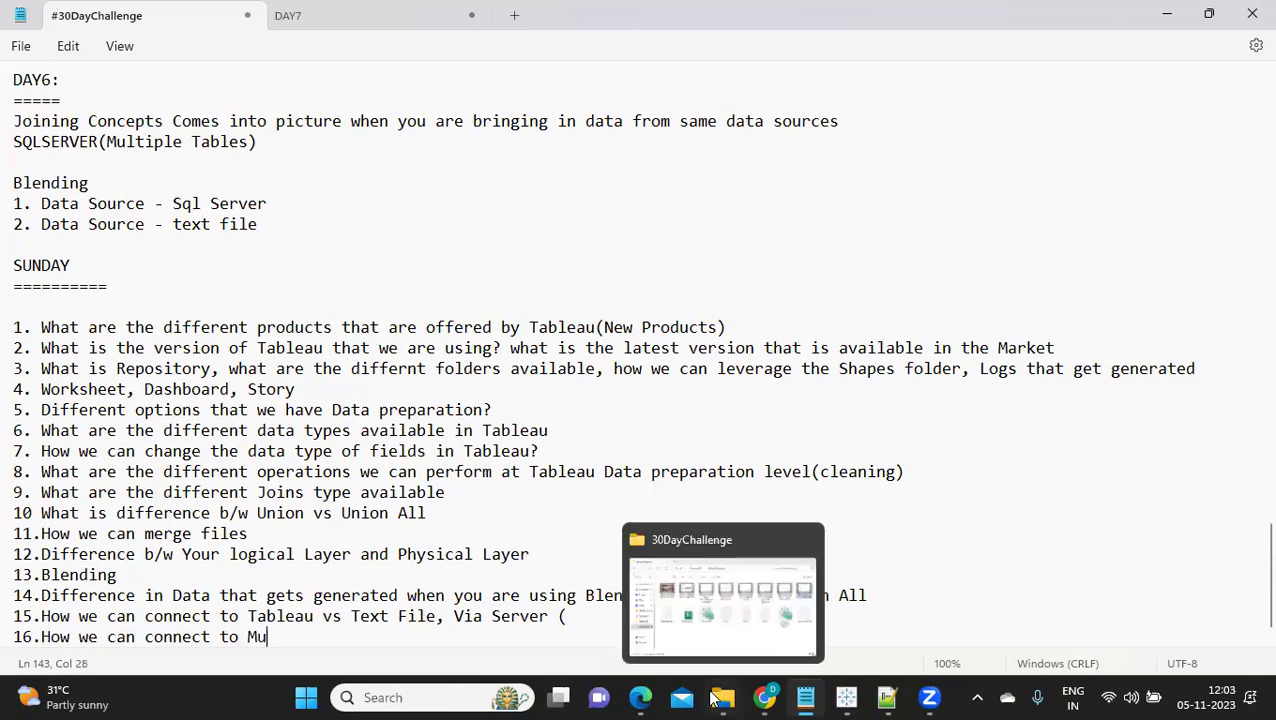
type("ltiple Files")
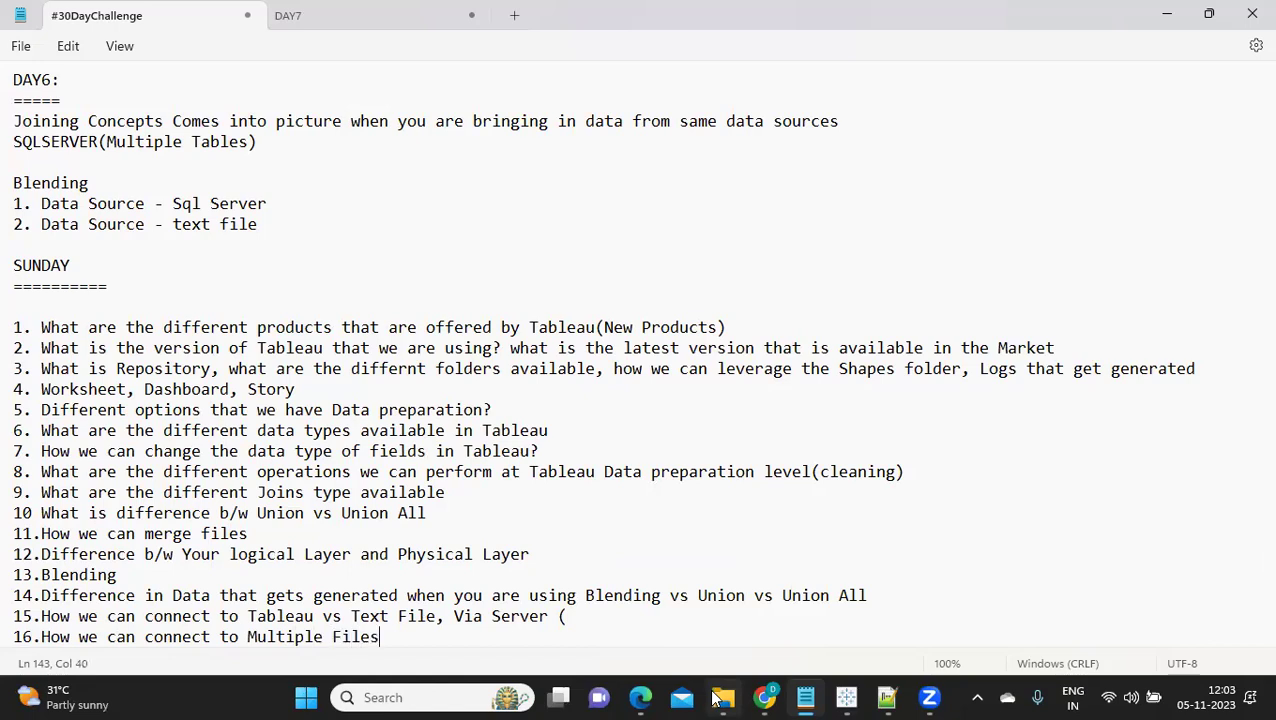
type(" or Multip")
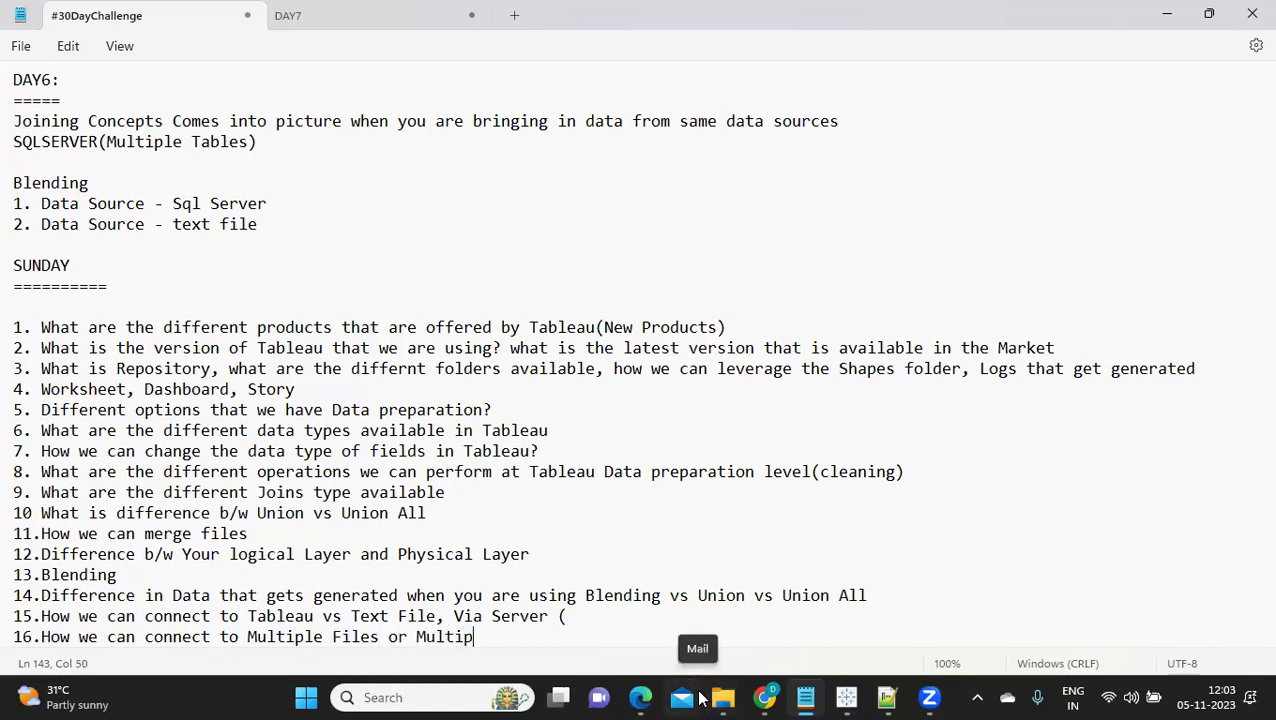
type("le Tables and")
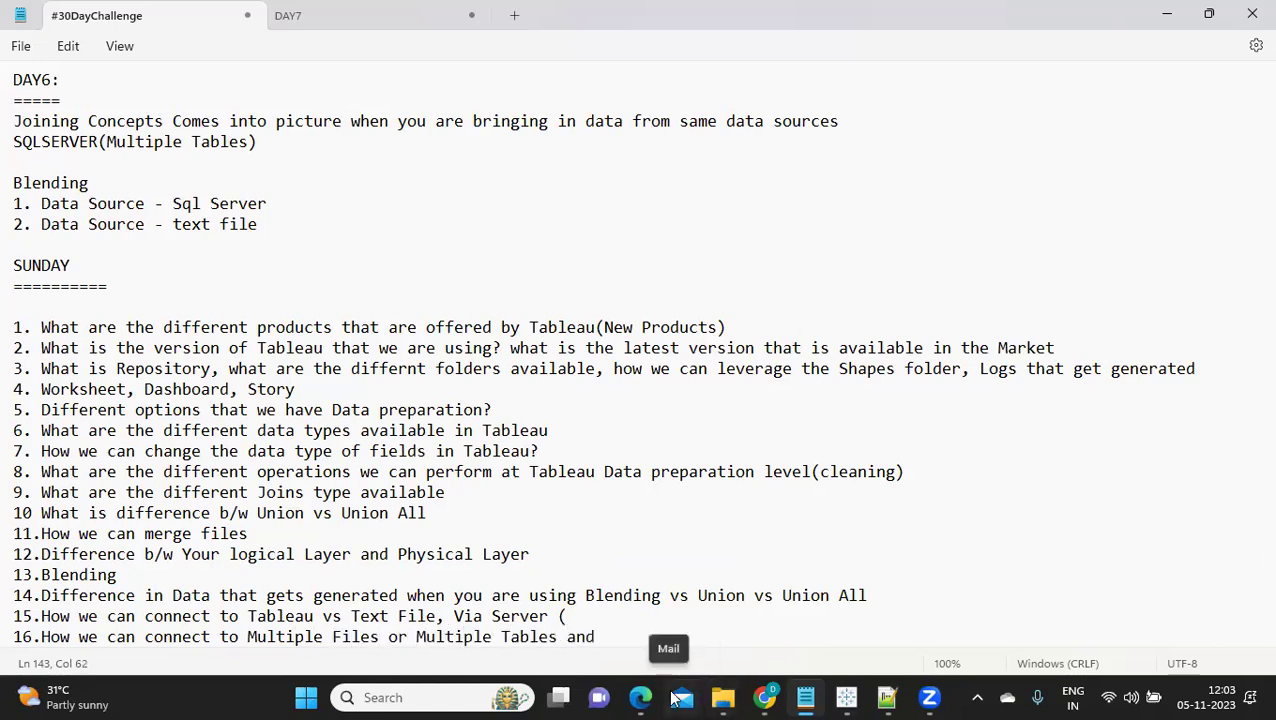
type(" generatedvis o")
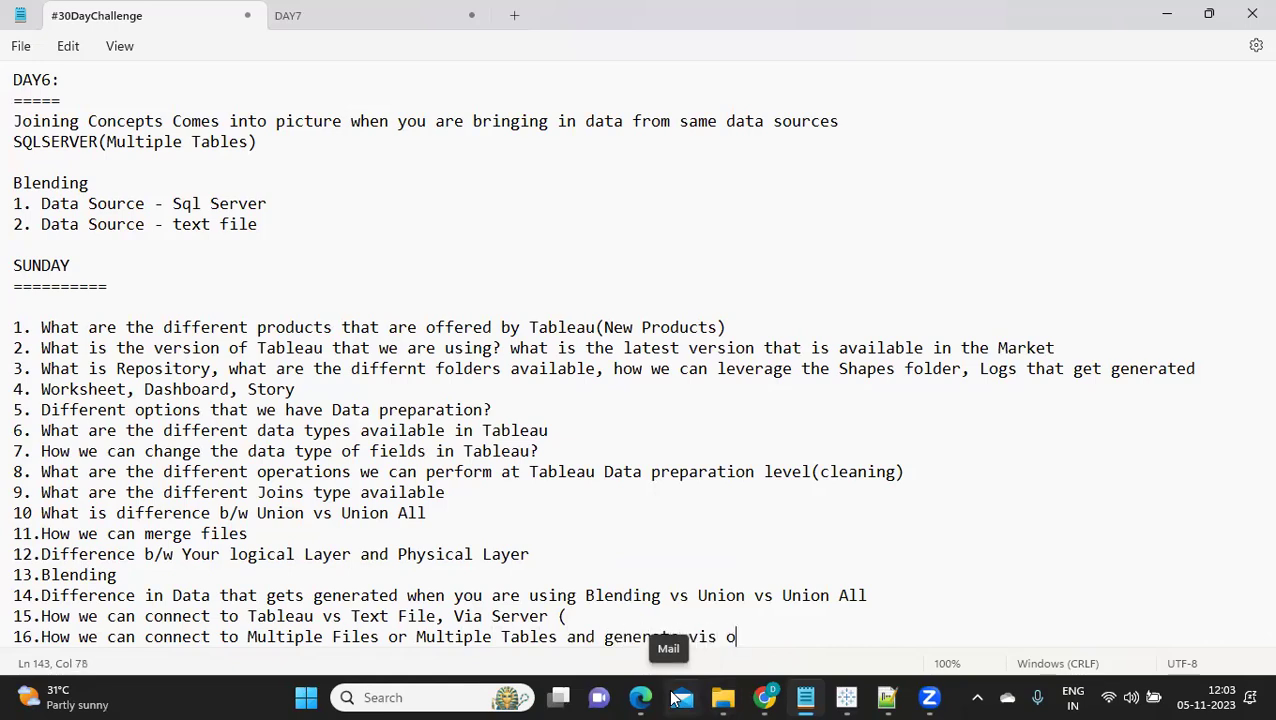
type("n different")
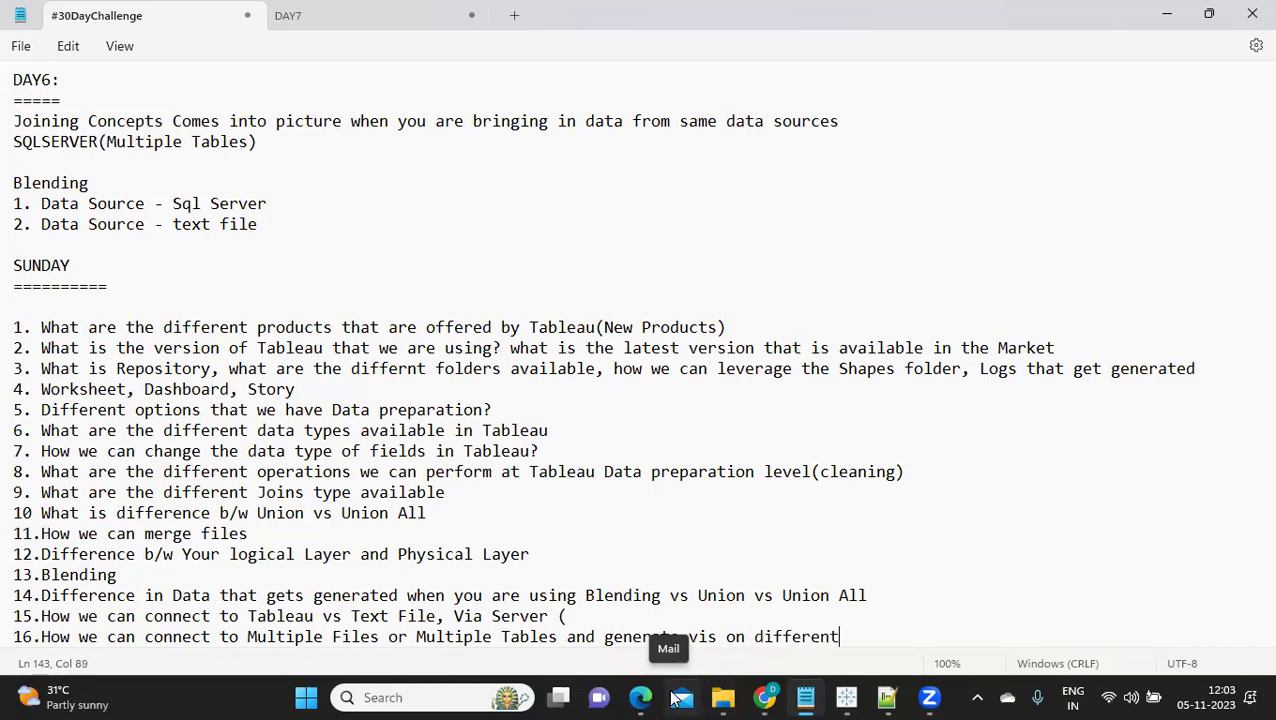
type(" sheets")
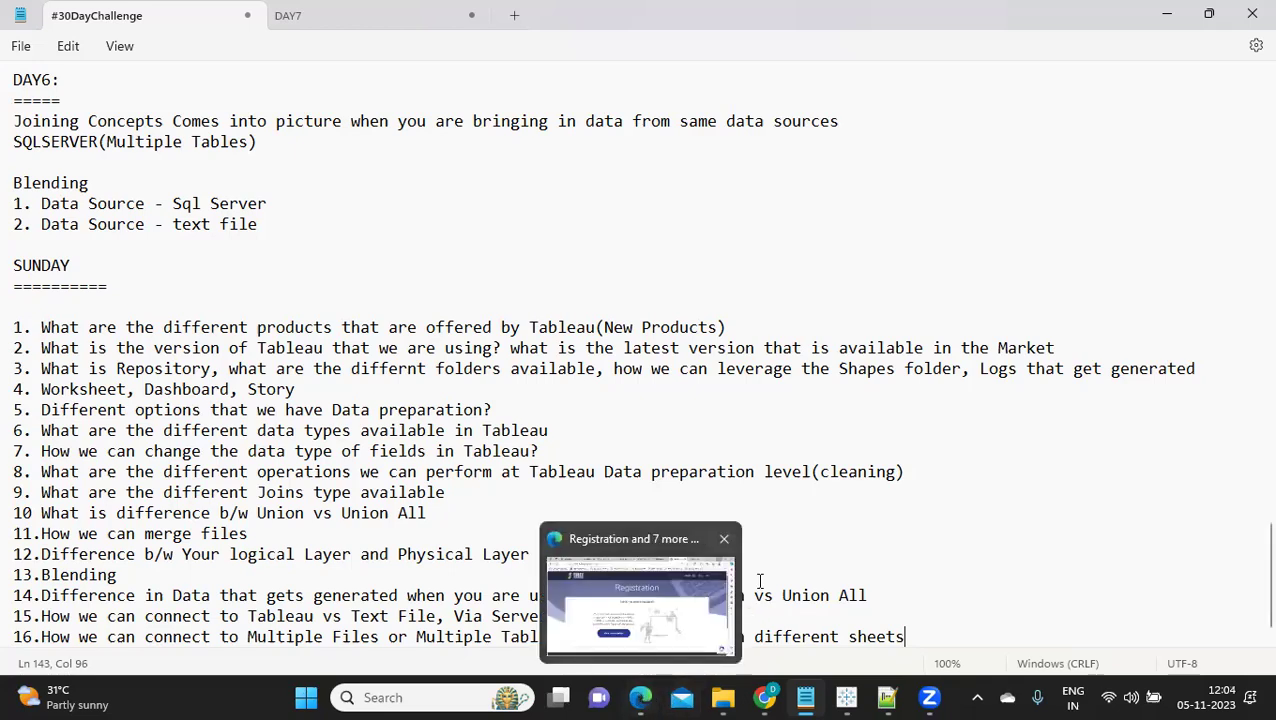
scroll(786, 519, "down", 1)
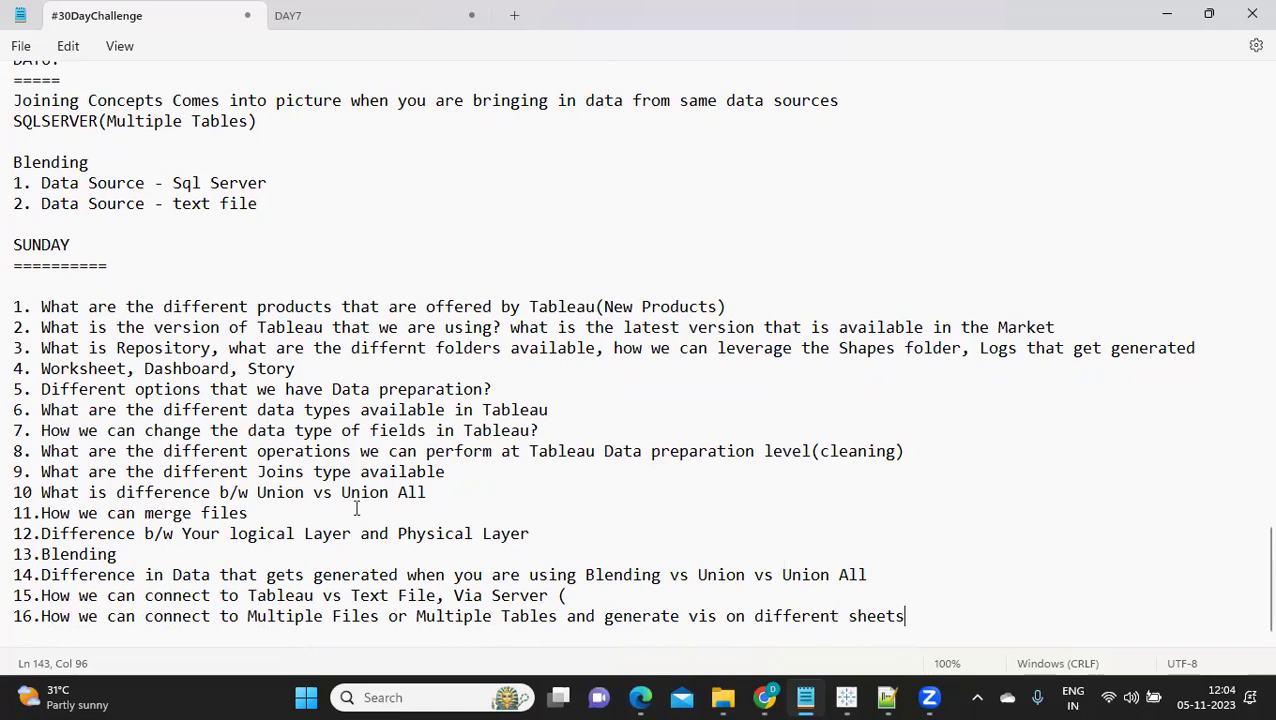
- End item 16 with ')' after 'different sheets' and add an empty line below the list
scroll(341, 504, "up", 5)
scroll(341, 504, "up", 17)
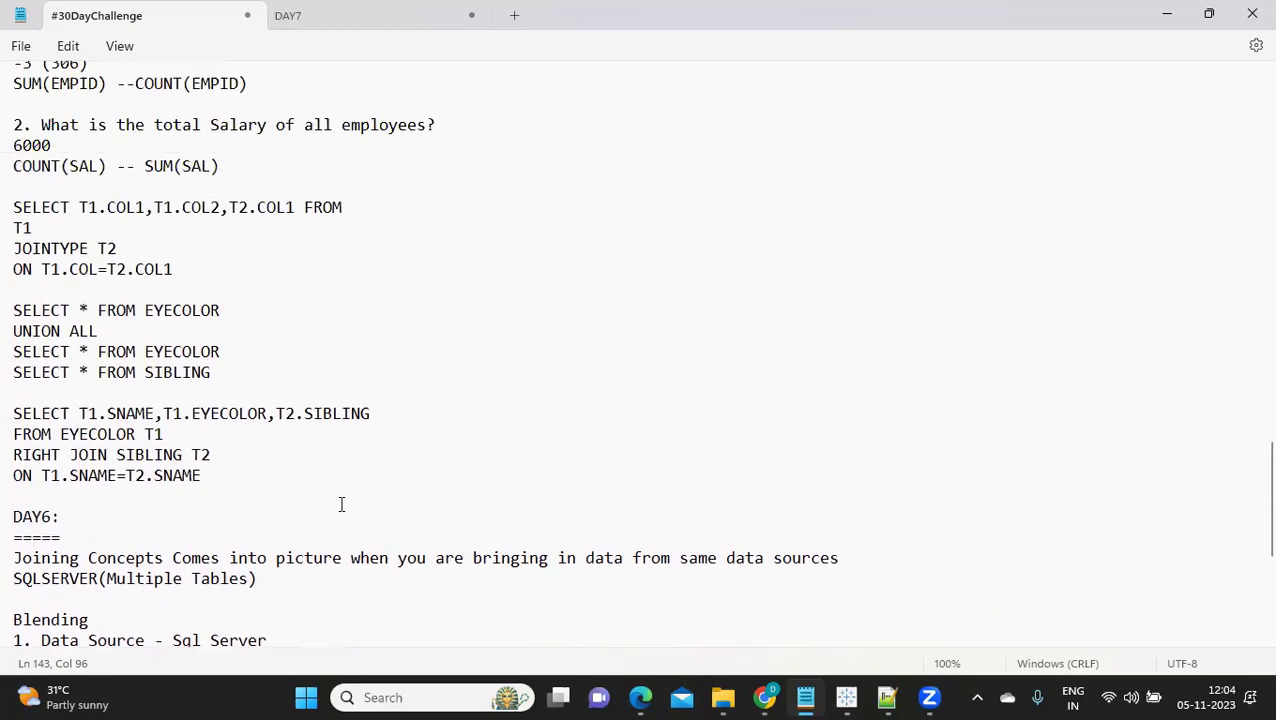
scroll(341, 504, "down", 20)
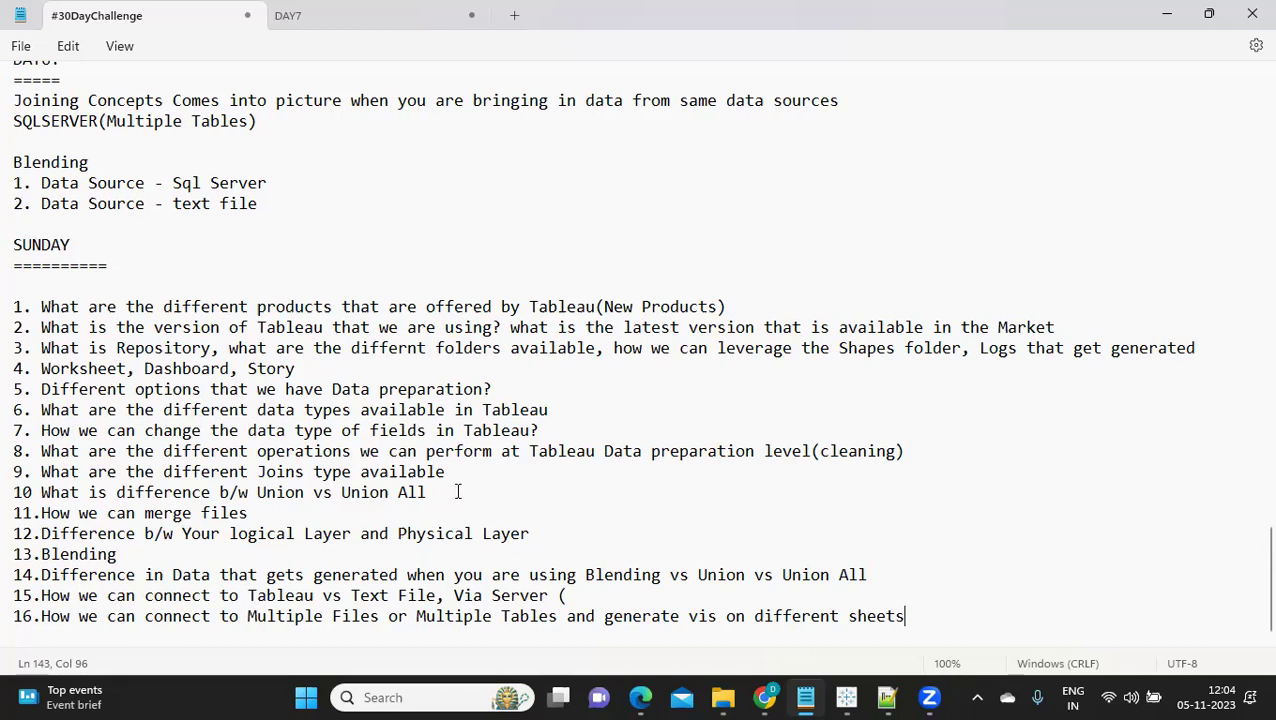
type(")")
key("Return")
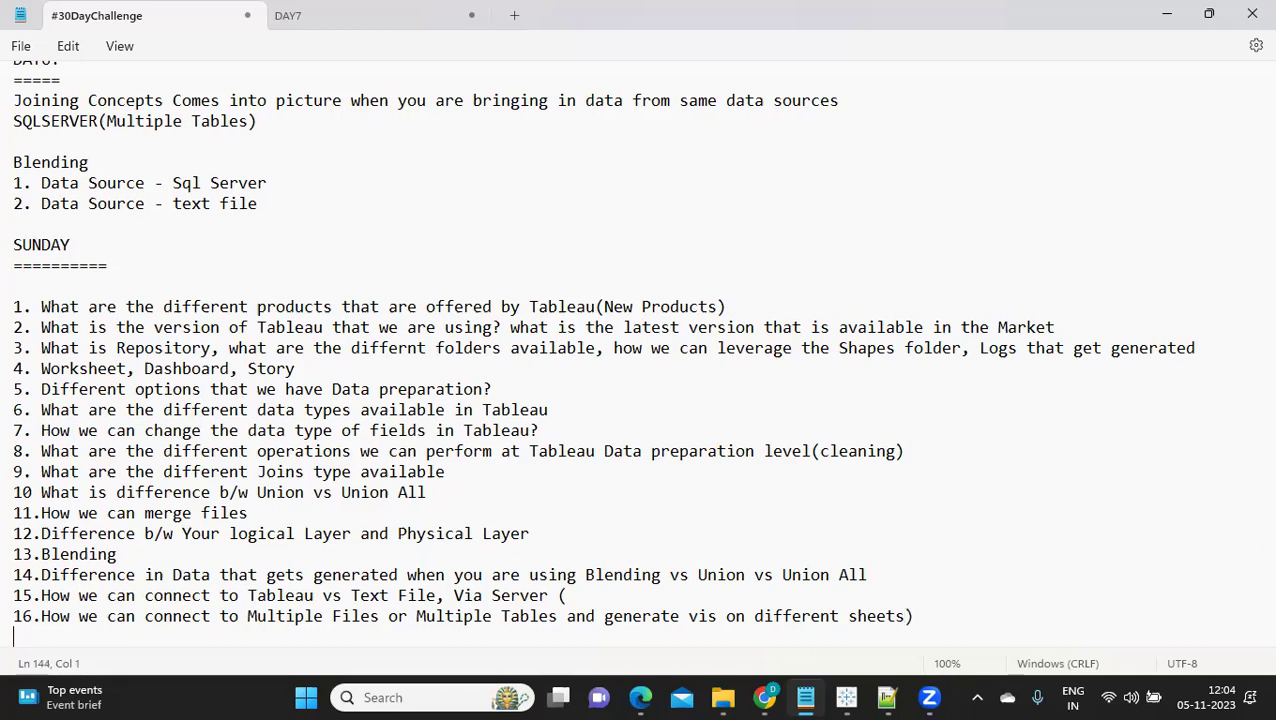